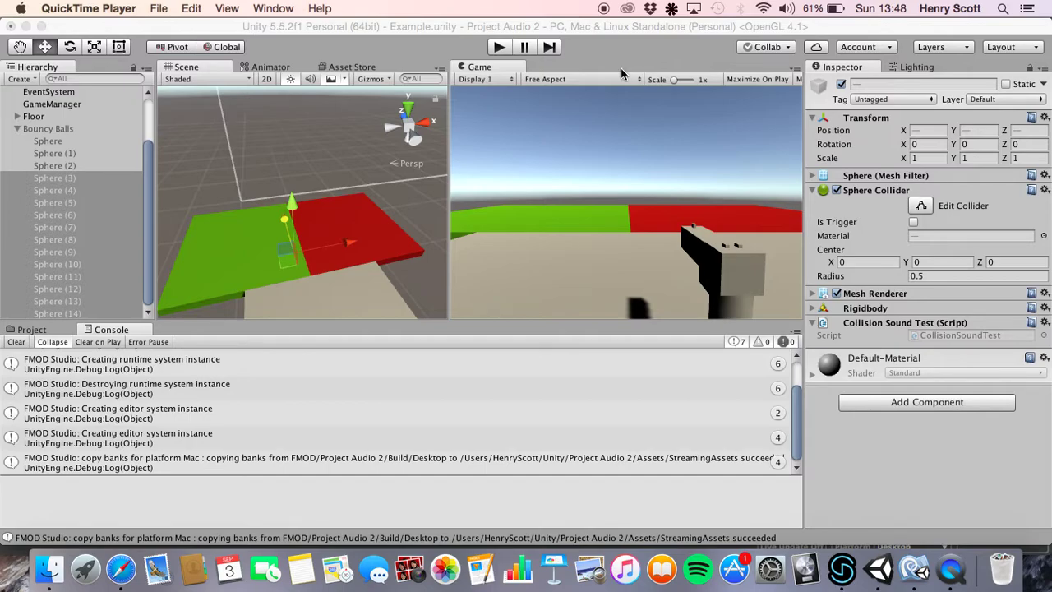
Bring Safari forward and scroll the Scott Scripts page down to the Footsteps (Version3) script.
{"action": "left_click", "coordinate": [121, 569]}
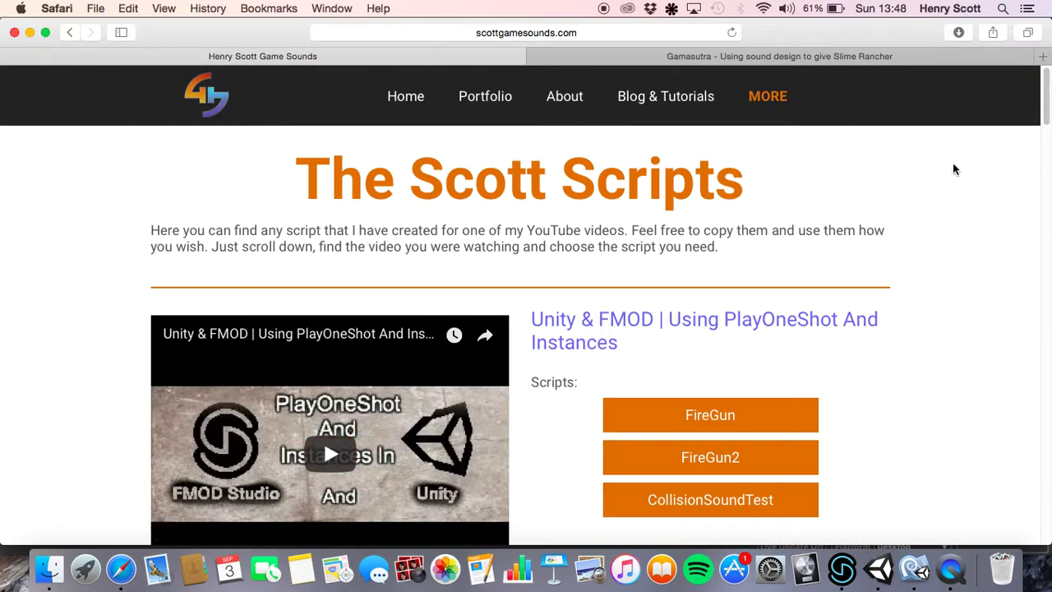
{"action": "scroll", "coordinate": [953, 173], "scroll_direction": "down", "scroll_amount": 3}
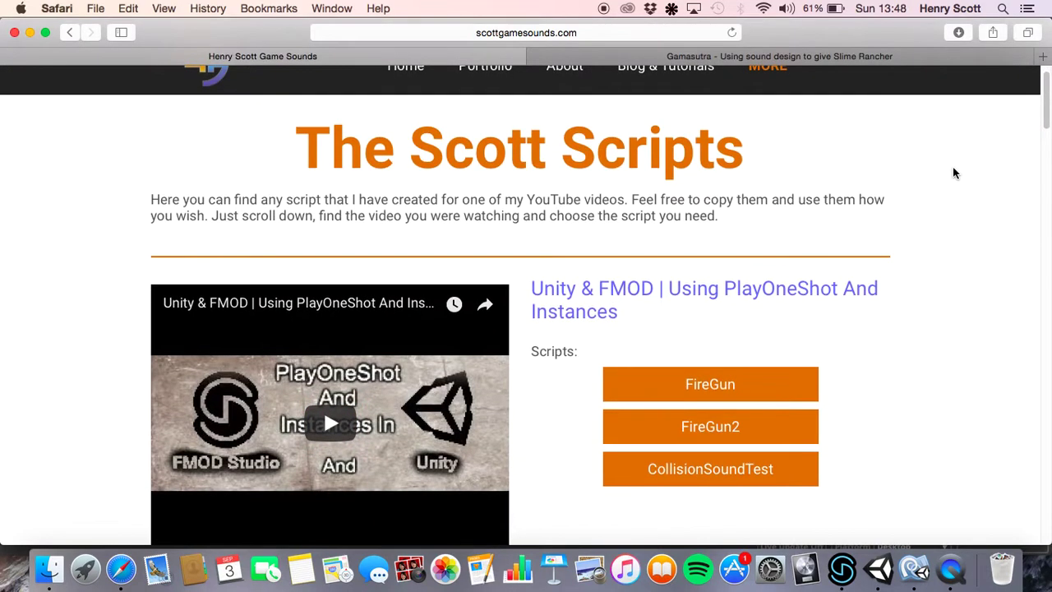
{"action": "scroll", "coordinate": [953, 172], "scroll_direction": "down", "scroll_amount": 10}
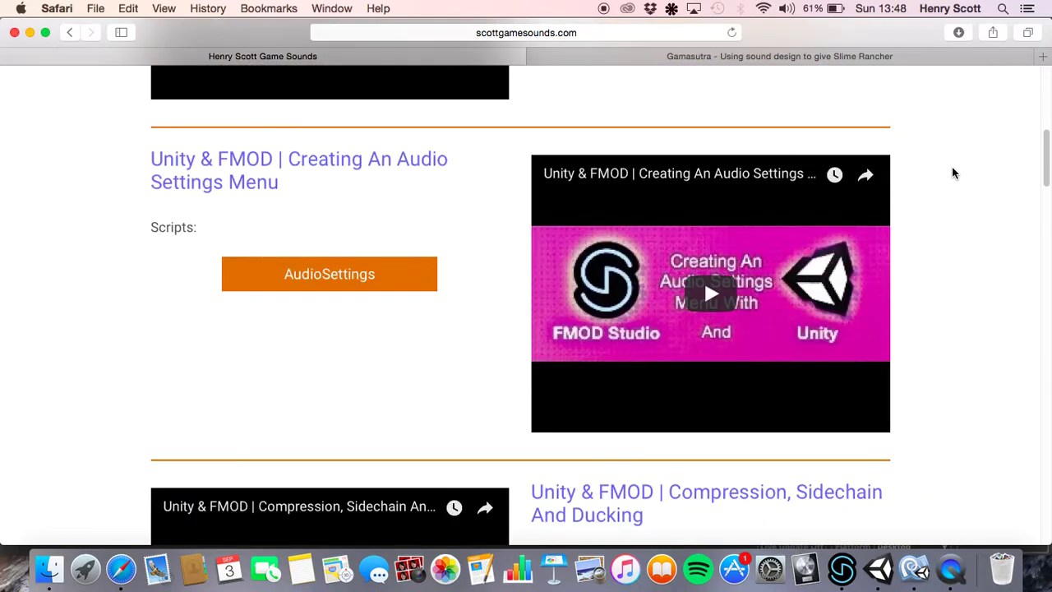
{"action": "scroll", "coordinate": [953, 172], "scroll_direction": "down", "scroll_amount": 5}
{"action": "scroll", "coordinate": [953, 173], "scroll_direction": "down", "scroll_amount": 10}
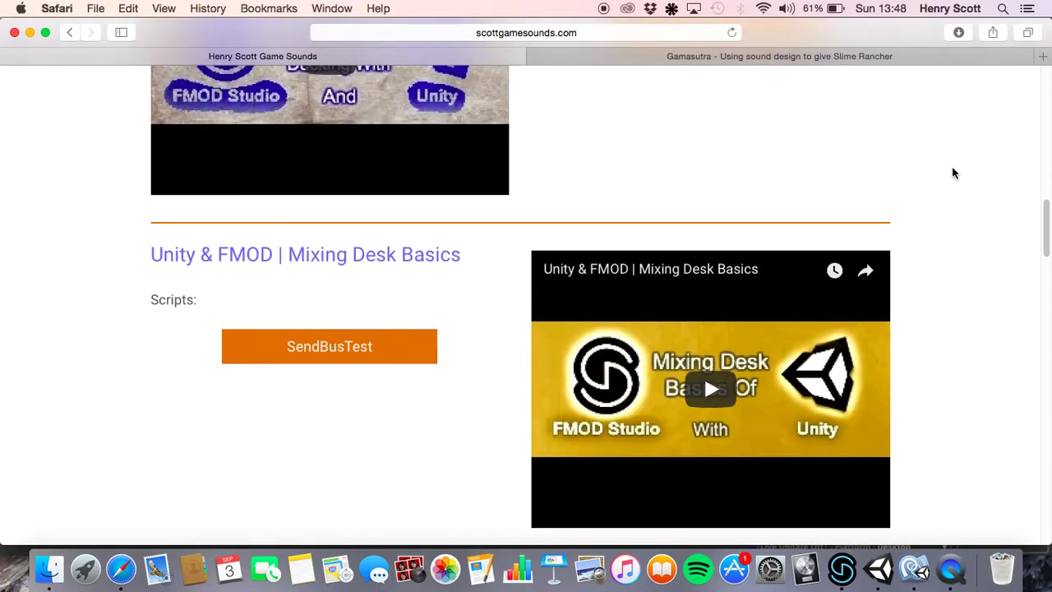
{"action": "scroll", "coordinate": [953, 173], "scroll_direction": "down", "scroll_amount": 7}
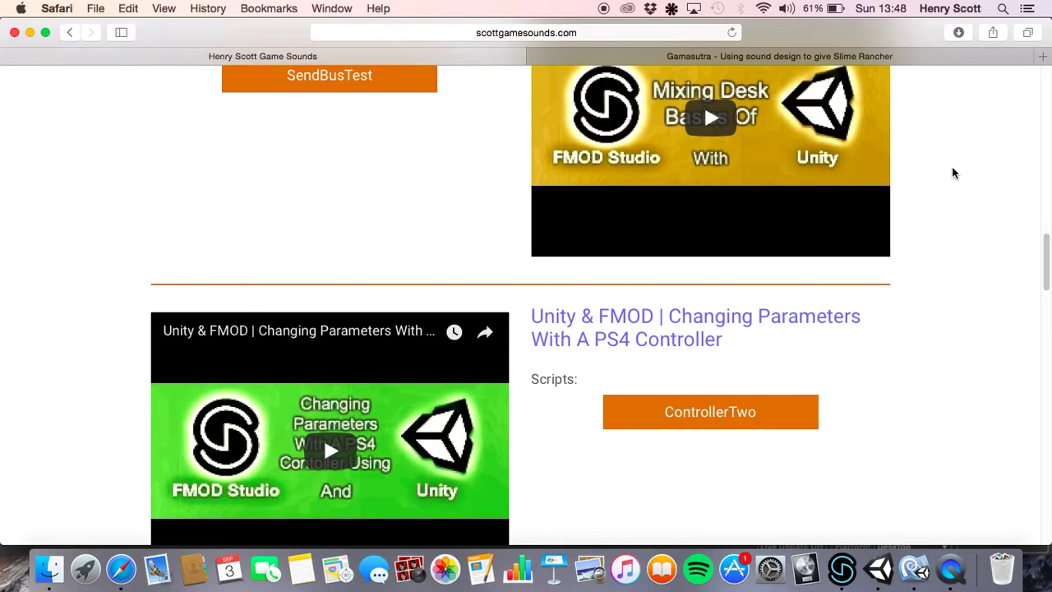
{"action": "scroll", "coordinate": [953, 173], "scroll_direction": "down", "scroll_amount": 3}
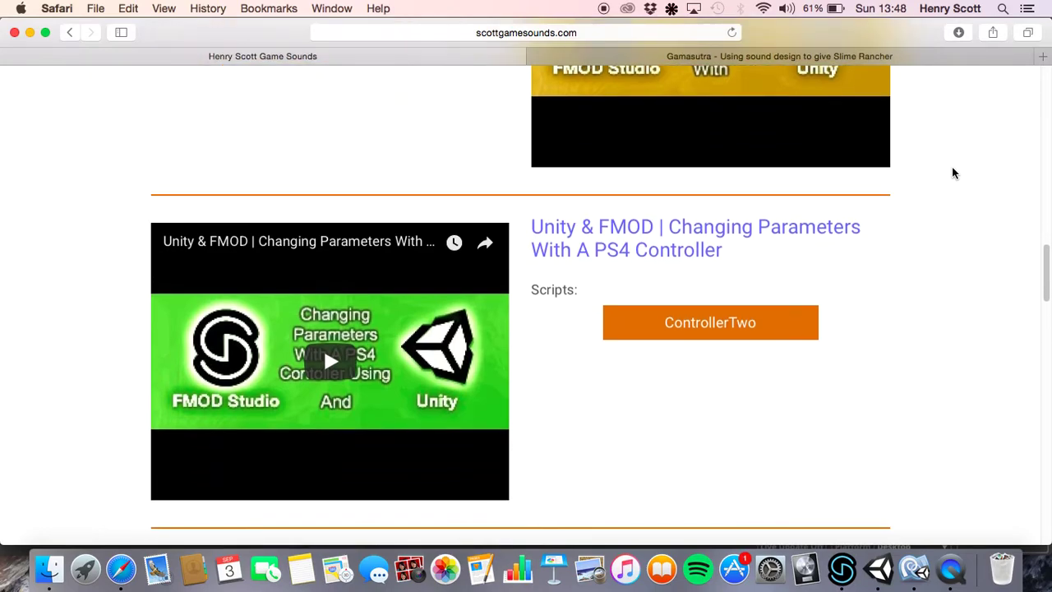
{"action": "scroll", "coordinate": [953, 172], "scroll_direction": "down", "scroll_amount": 1}
{"action": "scroll", "coordinate": [953, 173], "scroll_direction": "down", "scroll_amount": 6}
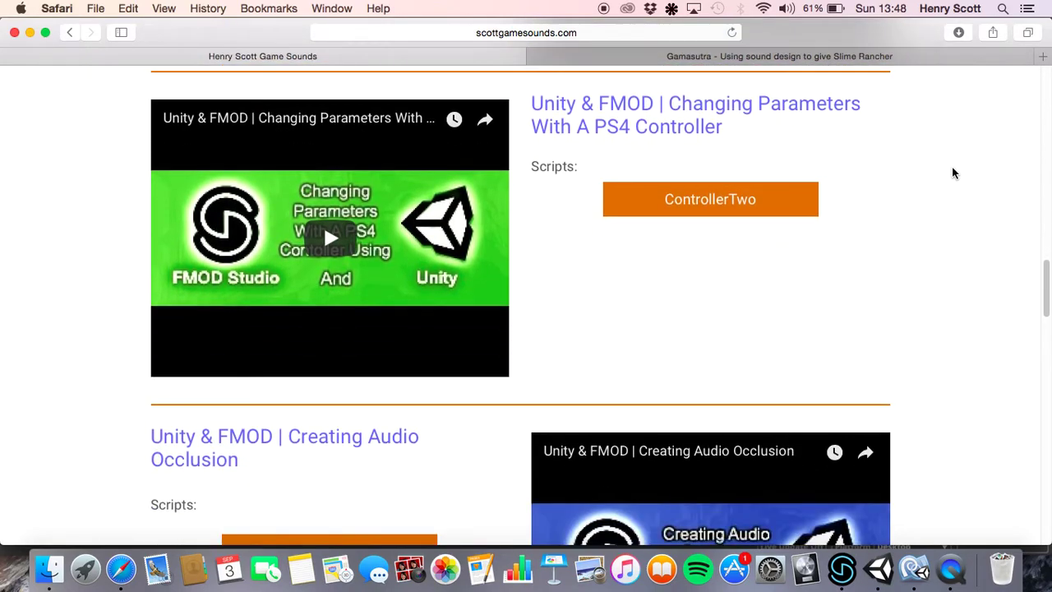
{"action": "scroll", "coordinate": [953, 173], "scroll_direction": "down", "scroll_amount": 13}
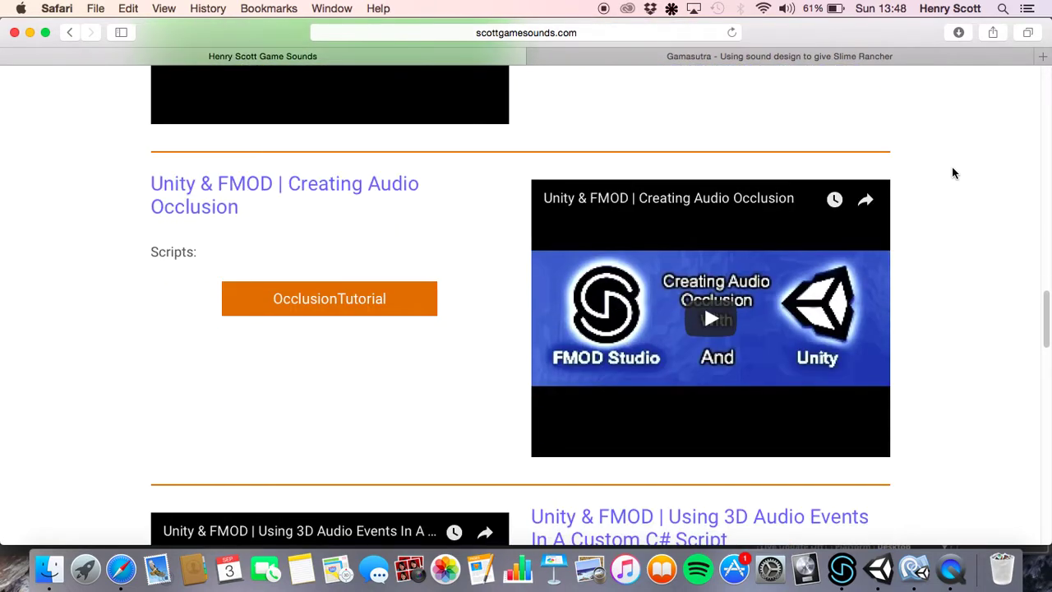
{"action": "scroll", "coordinate": [953, 173], "scroll_direction": "down", "scroll_amount": 7}
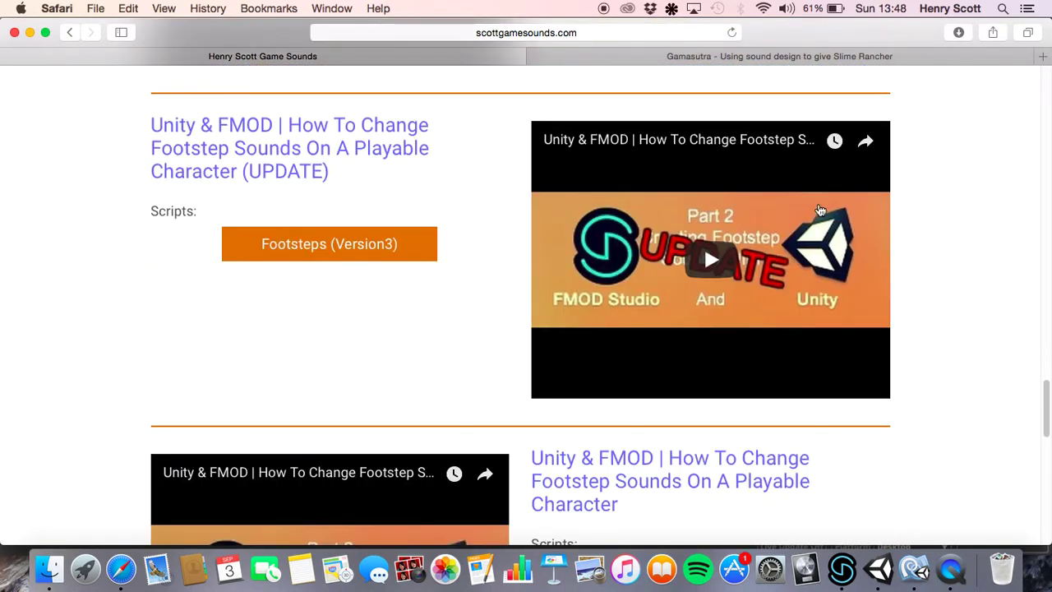
{"action": "left_click", "coordinate": [383, 250]}
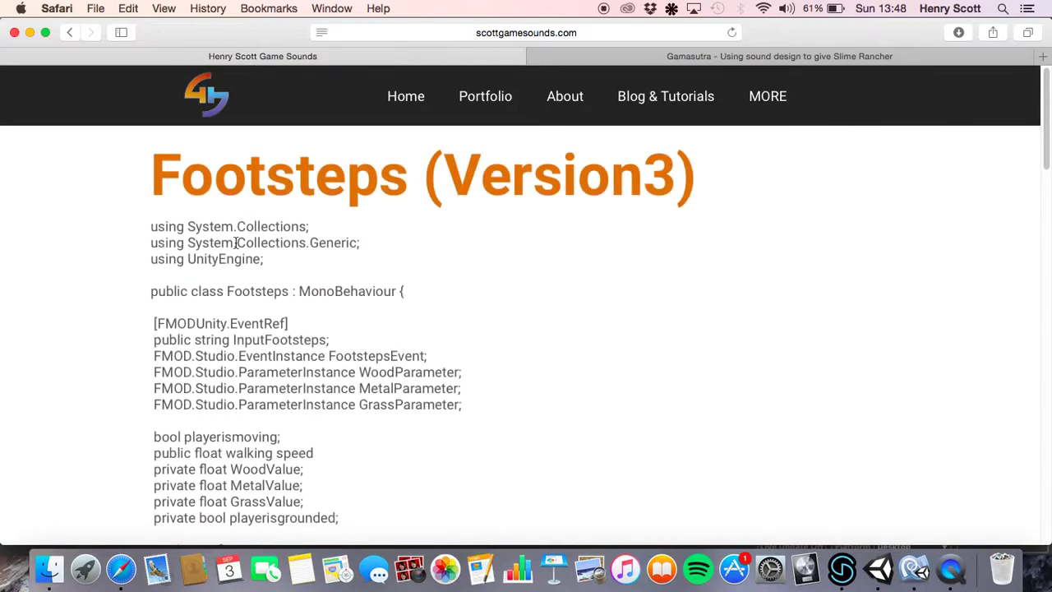
{"action": "left_click_drag", "start_coordinate": [210, 243], "coordinate": [279, 388]}
{"action": "left_click", "coordinate": [611, 277]}
{"action": "scroll", "coordinate": [599, 276], "scroll_direction": "down", "scroll_amount": 7}
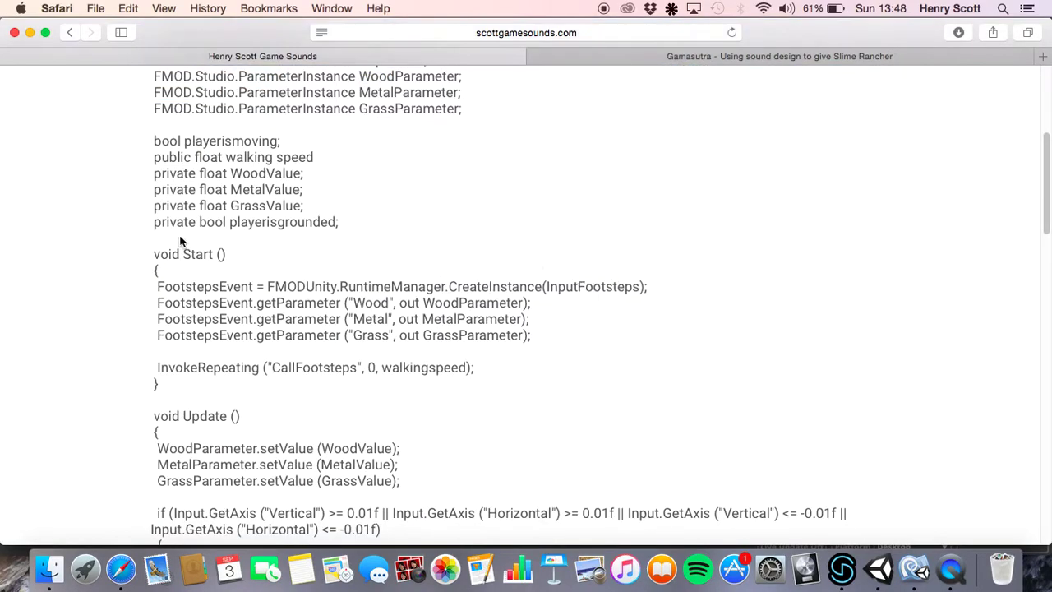
{"action": "left_click_drag", "start_coordinate": [113, 243], "coordinate": [298, 367]}
{"action": "left_click", "coordinate": [538, 241]}
{"action": "scroll", "coordinate": [538, 241], "scroll_direction": "up", "scroll_amount": 7}
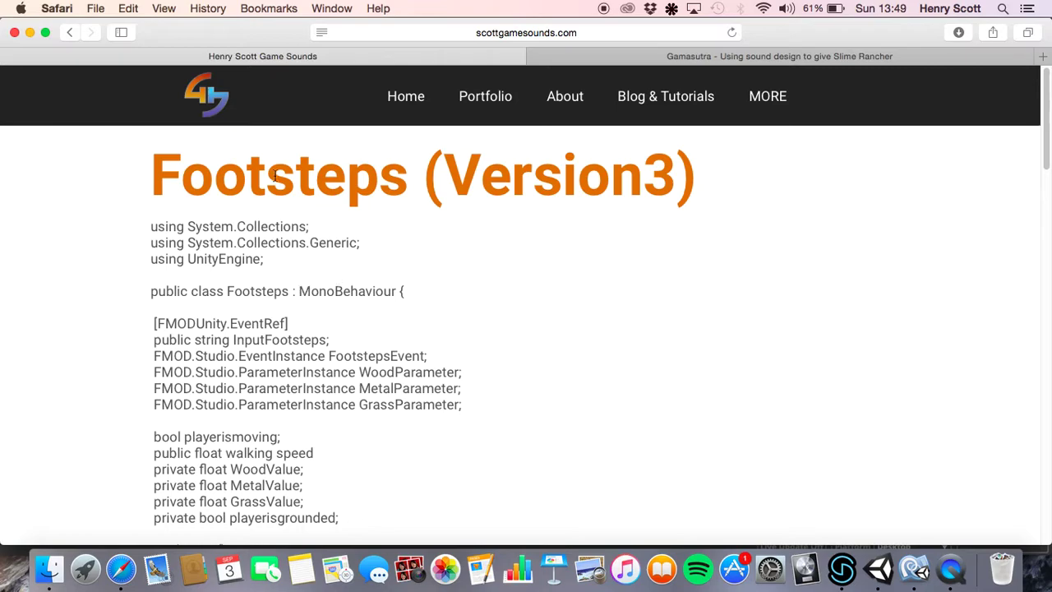
{"action": "left_click", "coordinate": [65, 33]}
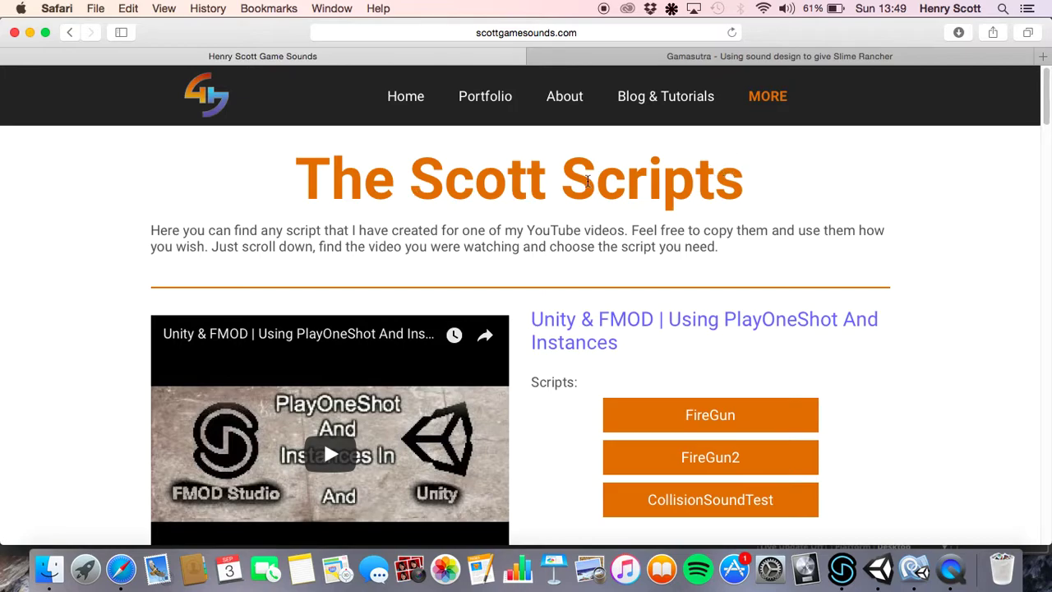
Dismiss Top Sites and switch to the Gamasutra tab with the Slime Rancher sound design article.
{"action": "left_click", "coordinate": [438, 34]}
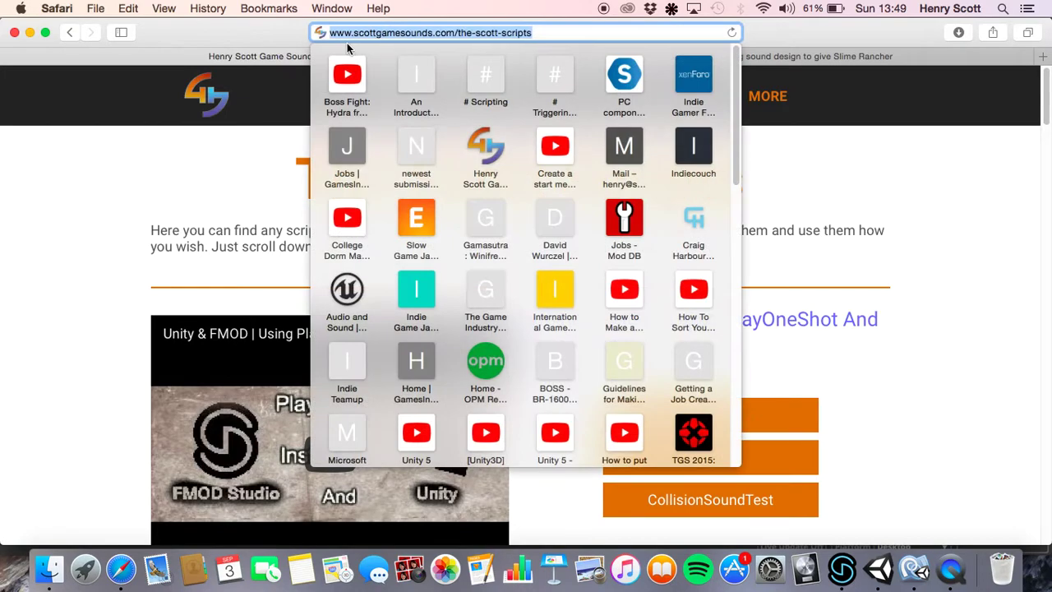
{"action": "left_click", "coordinate": [938, 139]}
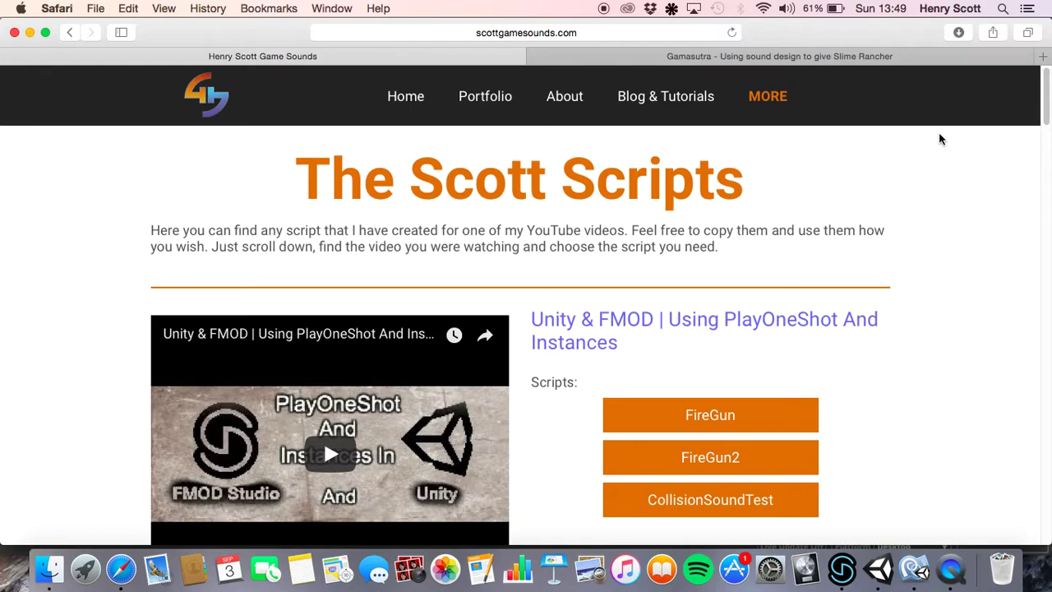
{"action": "left_click", "coordinate": [879, 50]}
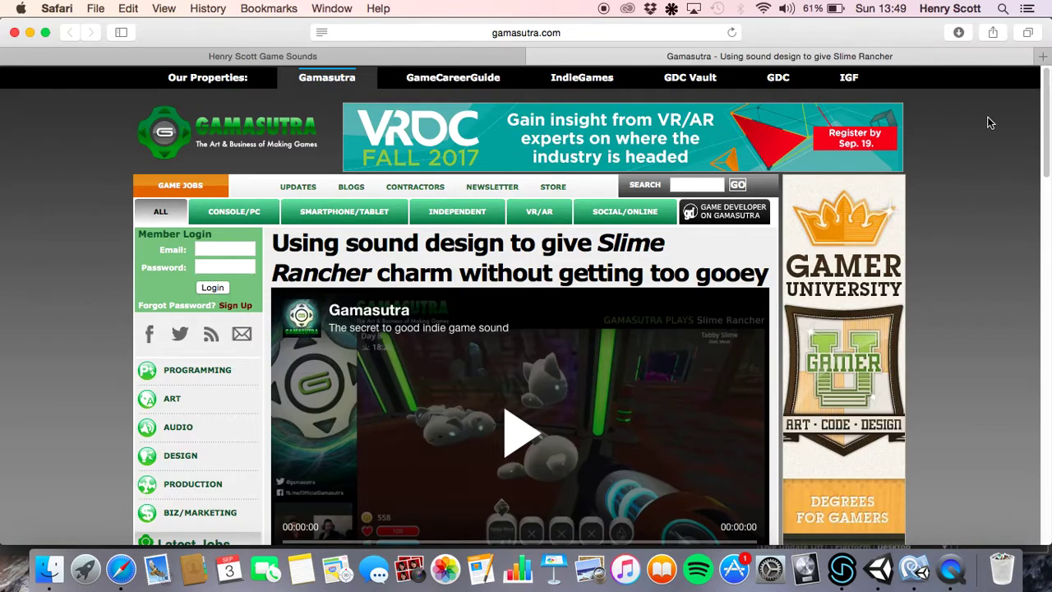
{"action": "mouse_move", "coordinate": [1045, 117]}
{"action": "left_mouse_down"}
{"action": "mouse_move", "coordinate": [1043, 296]}
{"action": "mouse_move", "coordinate": [1047, 133]}
{"action": "left_mouse_up"}
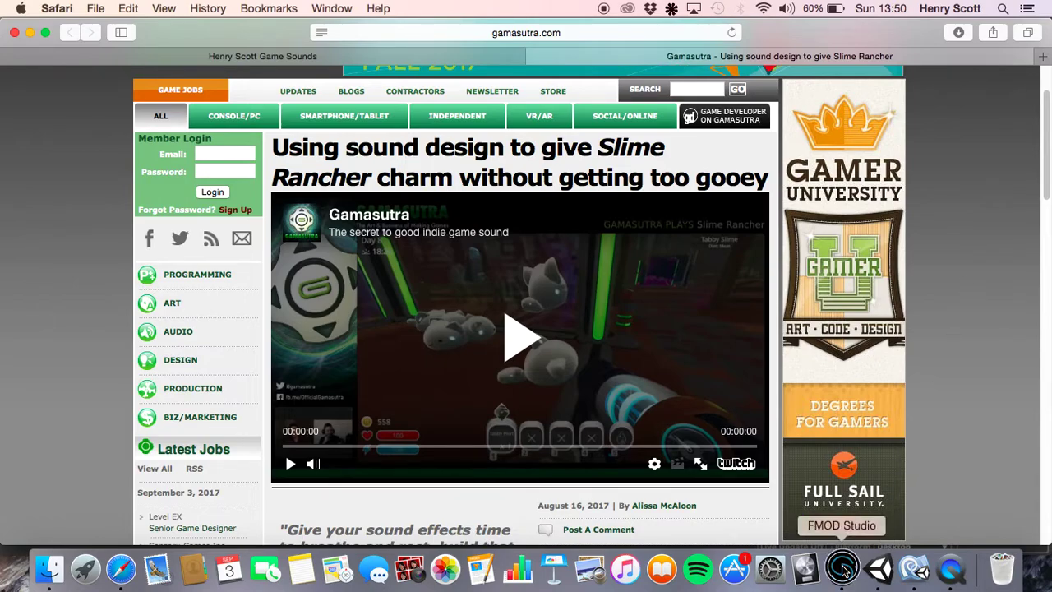
In FMOD Studio, set BallBounce's Max Instances to unlimited and Cooldown to 0 ms.
{"action": "left_click", "coordinate": [914, 568]}
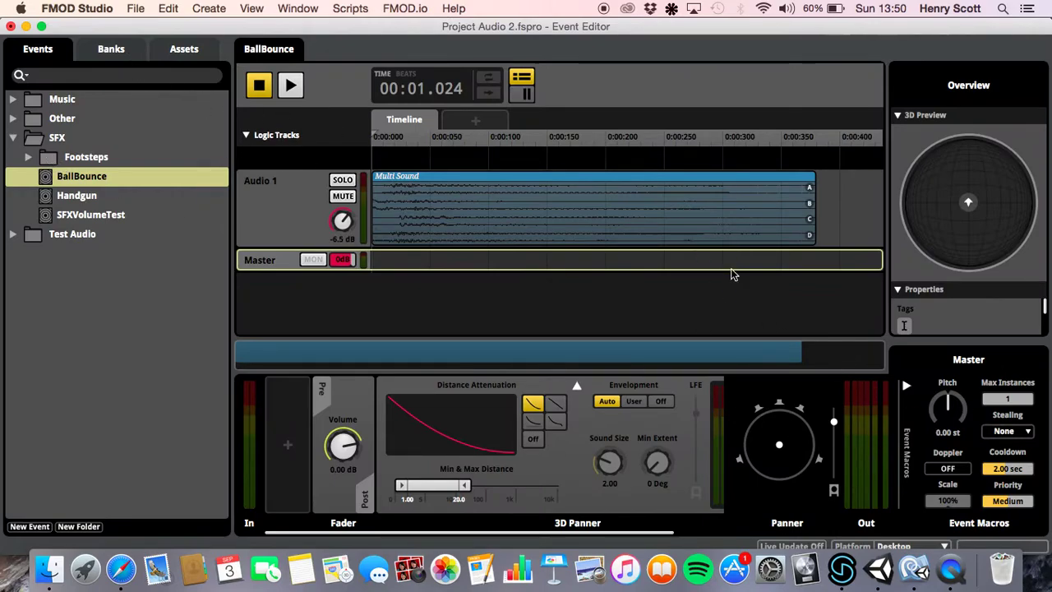
{"action": "left_click_drag", "start_coordinate": [1012, 399], "coordinate": [1012, 391]}
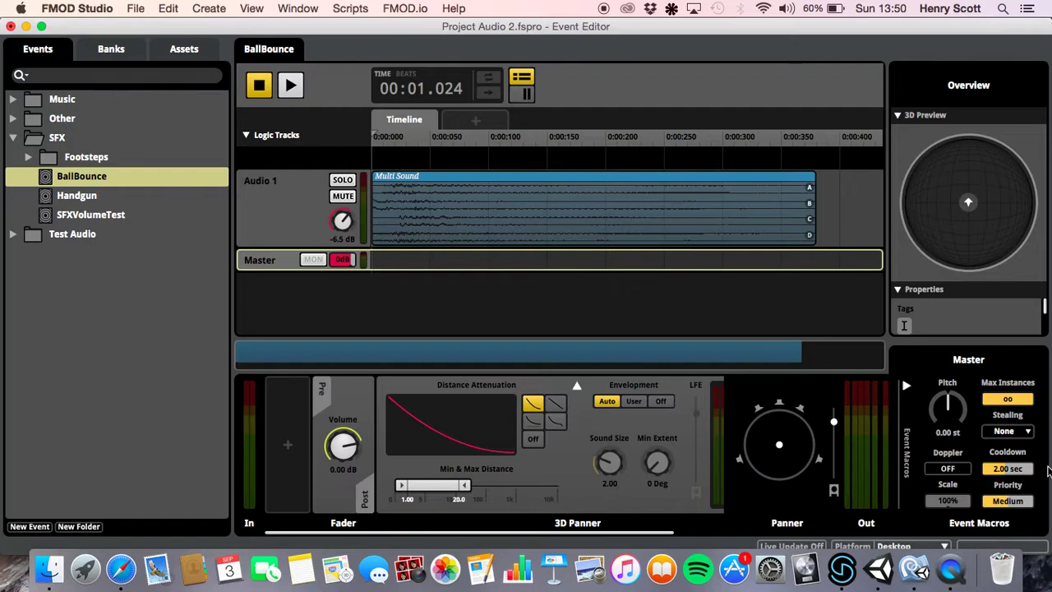
{"action": "left_click_drag", "start_coordinate": [1021, 472], "coordinate": [1020, 493]}
Build the banks with File > Build and return to Unity.
{"action": "left_click", "coordinate": [135, 8]}
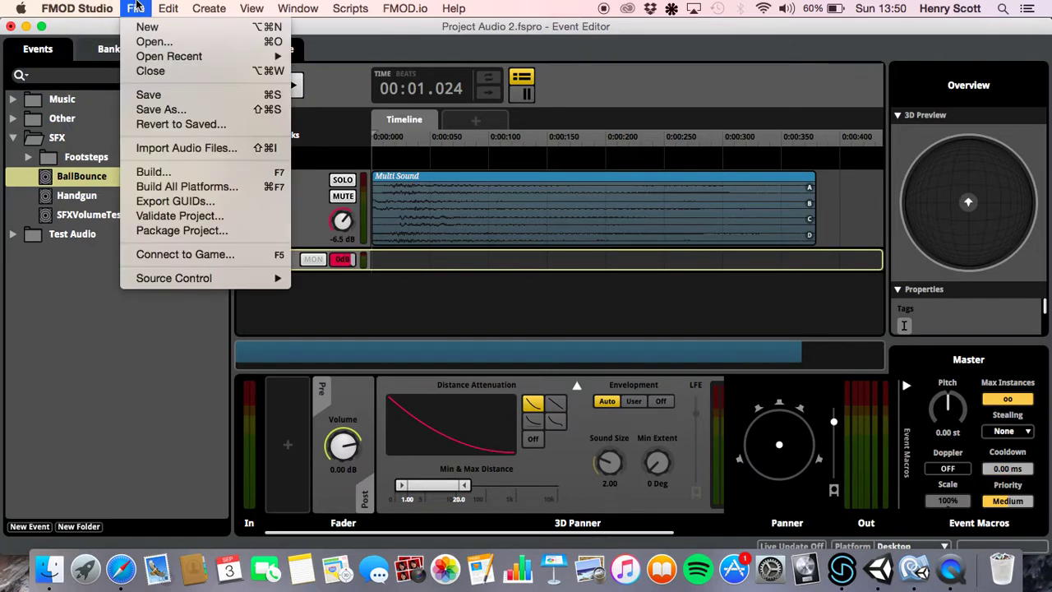
{"action": "left_click", "coordinate": [197, 171]}
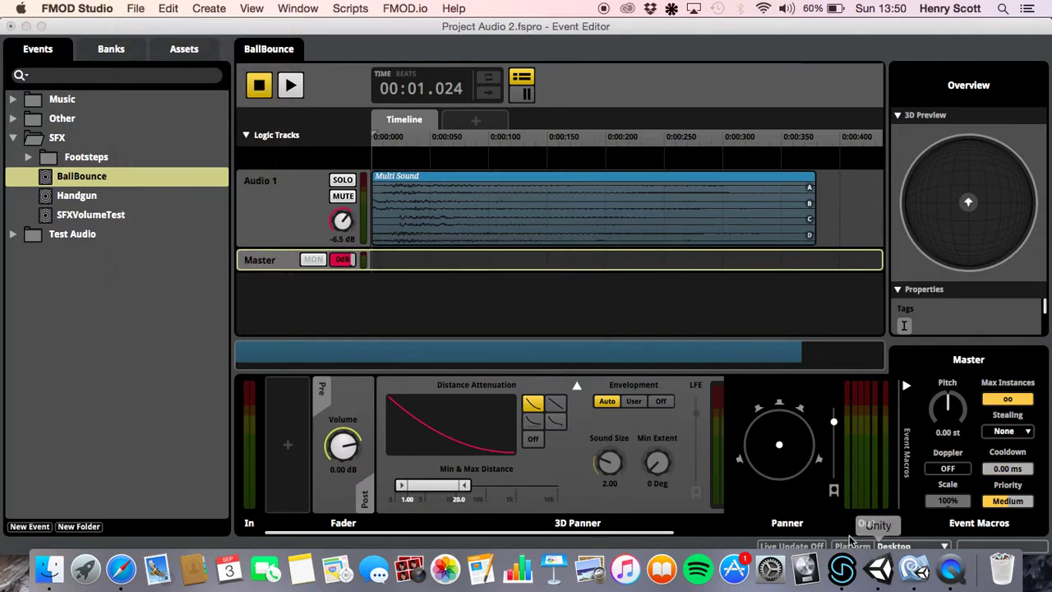
{"action": "left_click", "coordinate": [890, 576]}
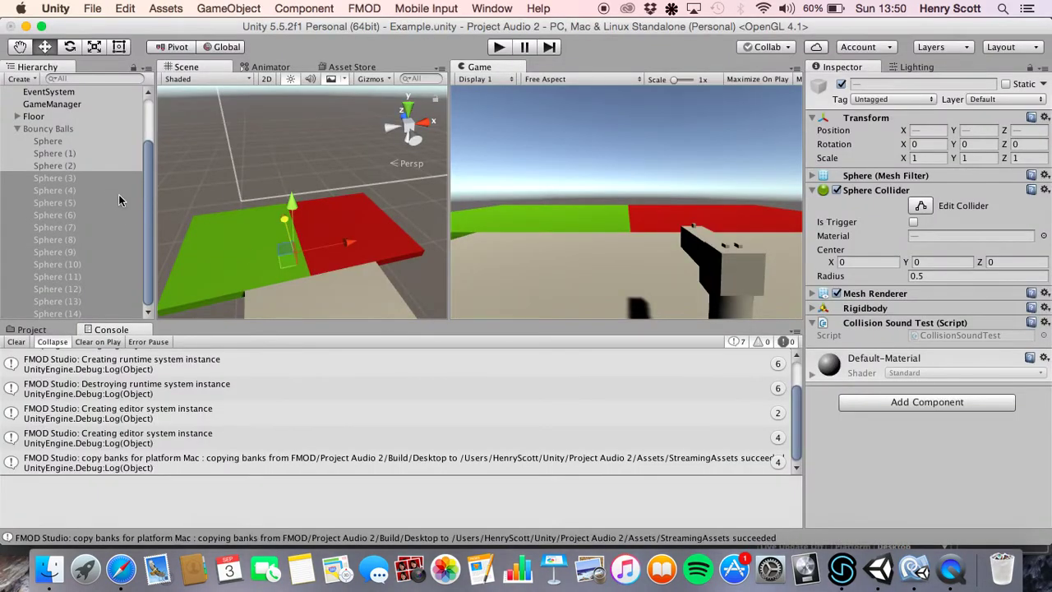
Inspect Sphere through Sphere (3), step down to Sphere (11), and open its Collision Sound Test options.
{"action": "left_click", "coordinate": [51, 142]}
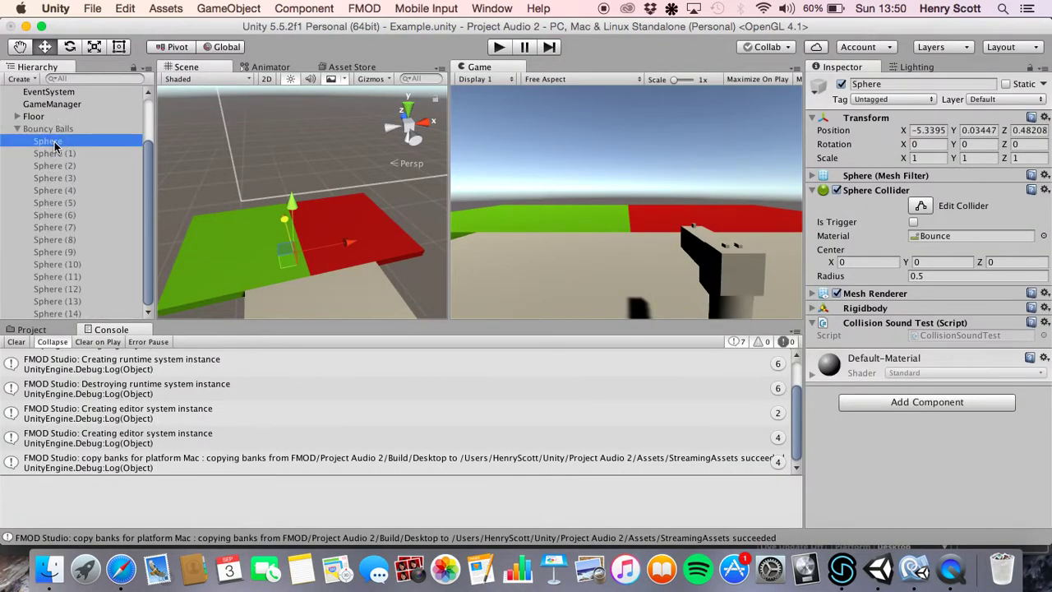
{"action": "left_click", "coordinate": [60, 154]}
{"action": "left_click", "coordinate": [64, 165]}
{"action": "left_click", "coordinate": [66, 178]}
{"action": "key", "text": "Down"}
{"action": "key", "text": "Down"}
{"action": "key", "text": "Down"}
{"action": "key", "text": "Down"}
{"action": "key", "text": "Down"}
{"action": "key", "text": "Down"}
{"action": "key", "text": "Down"}
{"action": "key", "text": "Down"}
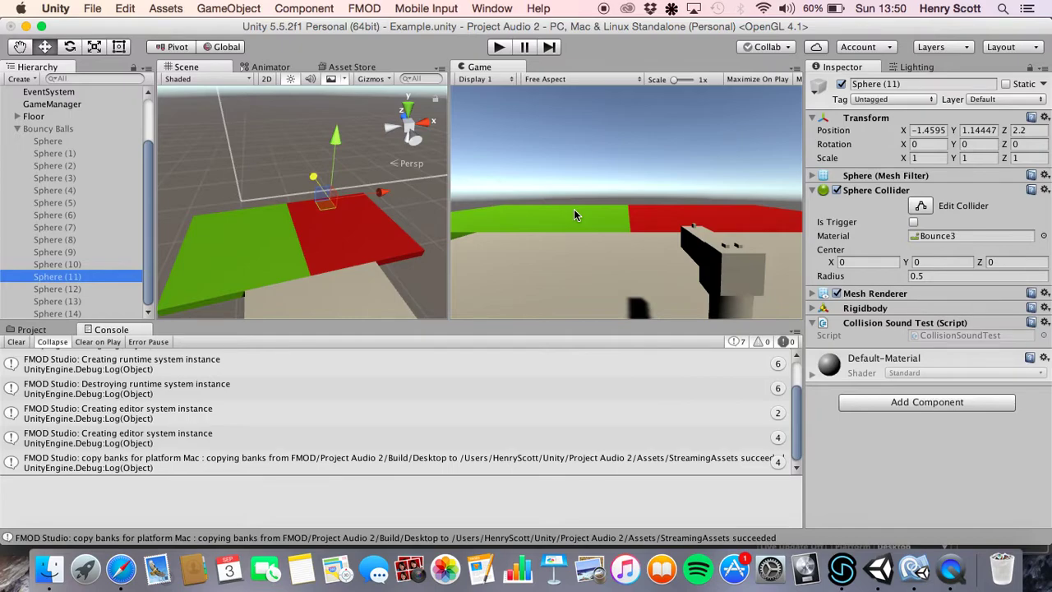
{"action": "right_click", "coordinate": [901, 327]}
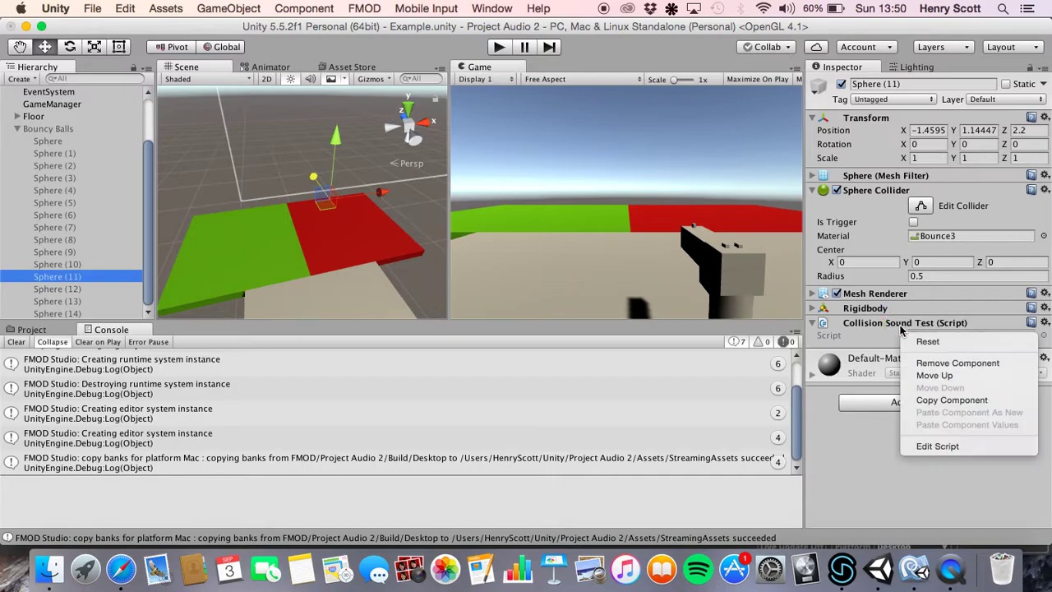
Delete the commented-out PlayOneShotAttached line in CollisionSoundTest.cs, save, and close MonoDevelop.
{"action": "left_click", "coordinate": [976, 446]}
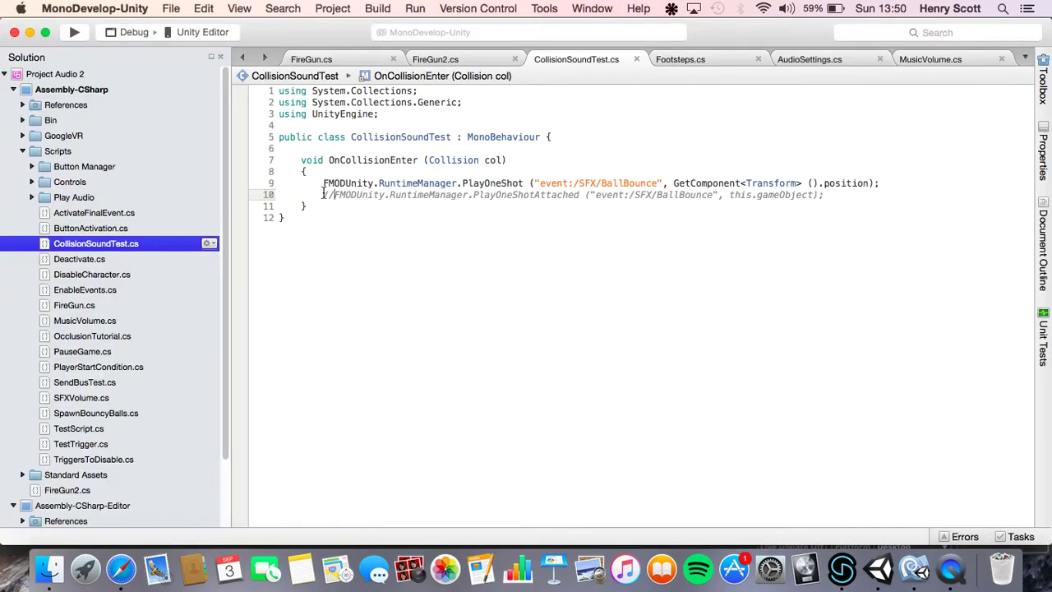
{"action": "left_click_drag", "start_coordinate": [318, 195], "coordinate": [829, 195]}
{"action": "key", "text": "BackSpace"}
{"action": "key", "text": "BackSpace"}
{"action": "key", "text": "BackSpace"}
{"action": "key", "text": "BackSpace"}
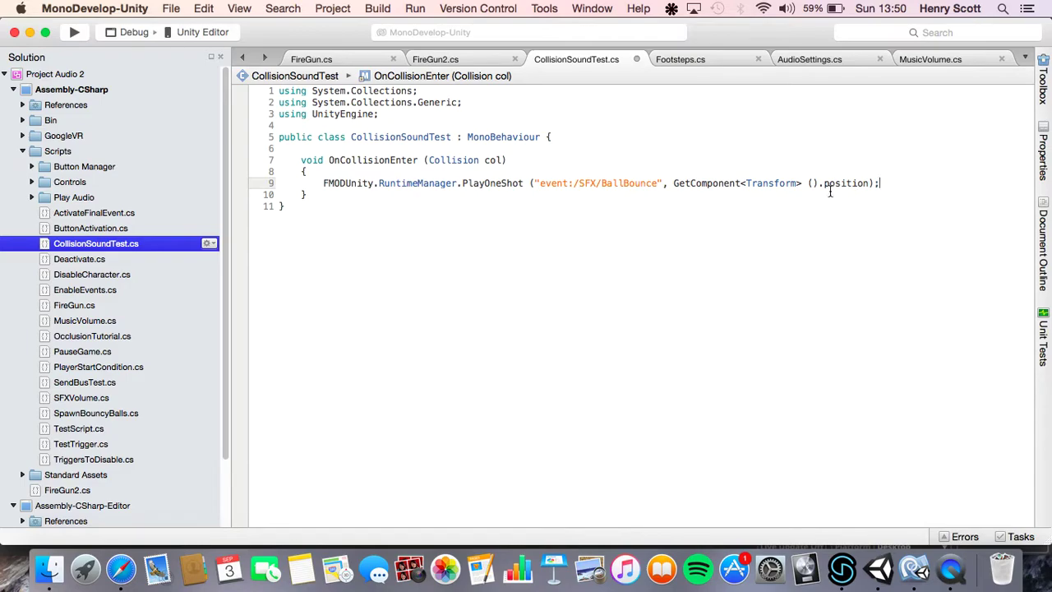
{"action": "key", "text": "super+s"}
{"action": "left_click", "coordinate": [15, 32]}
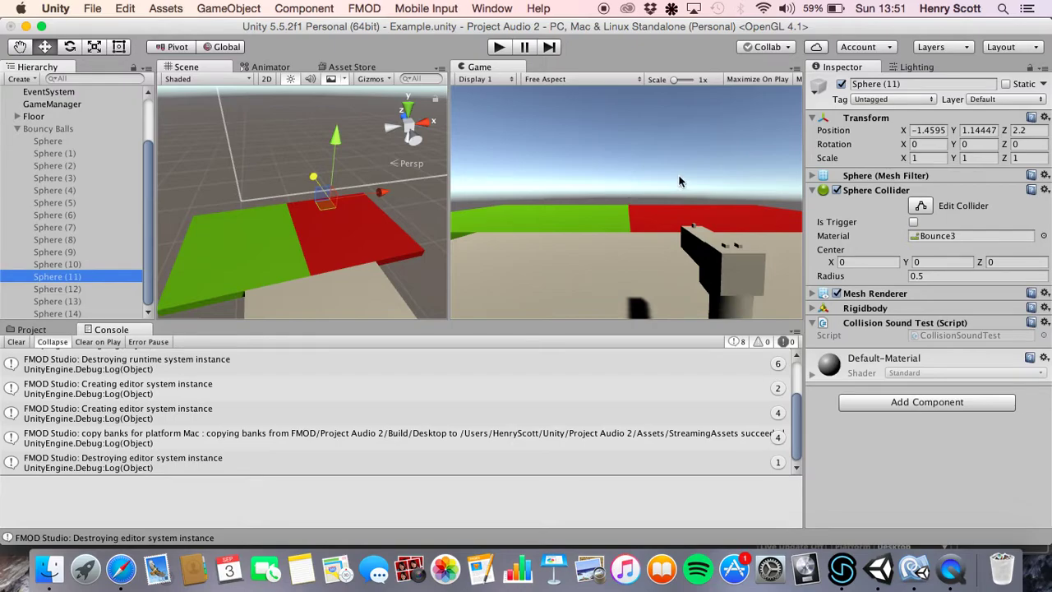
Enter Play mode so the bouncing balls trigger the BallBounce sound.
{"action": "left_click", "coordinate": [499, 47]}
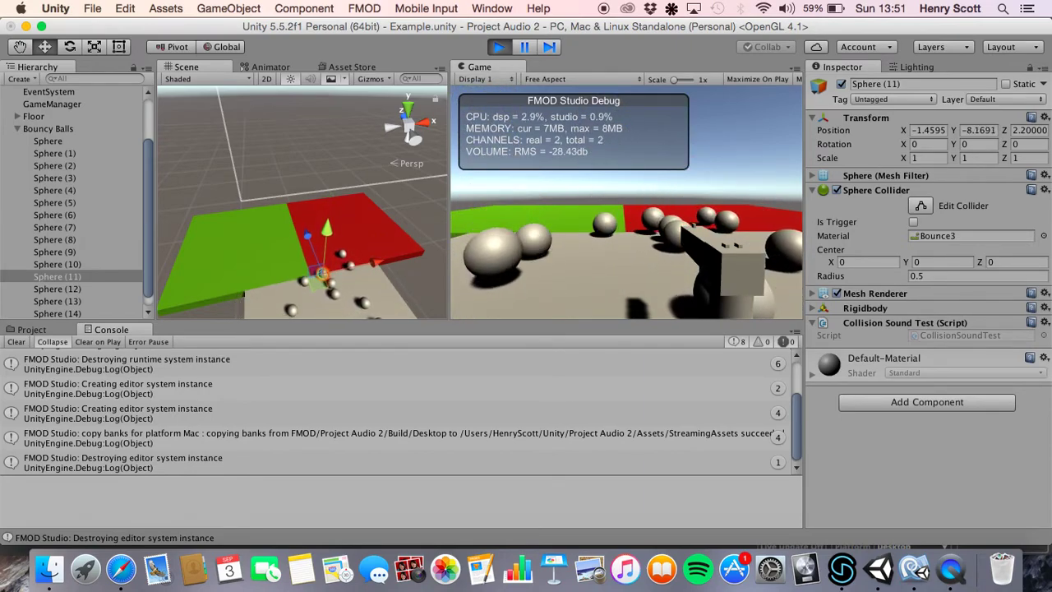
Stop the game, then open BallBounce from the SFX folder in FMOD Studio and select its Master track.
{"action": "left_click", "coordinate": [504, 48]}
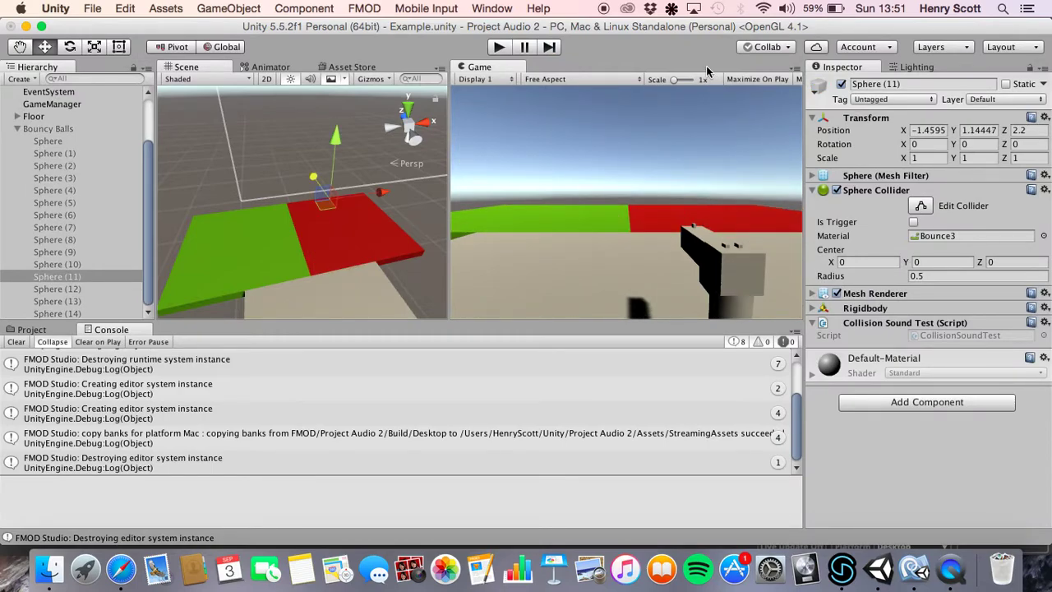
{"action": "left_click", "coordinate": [842, 569]}
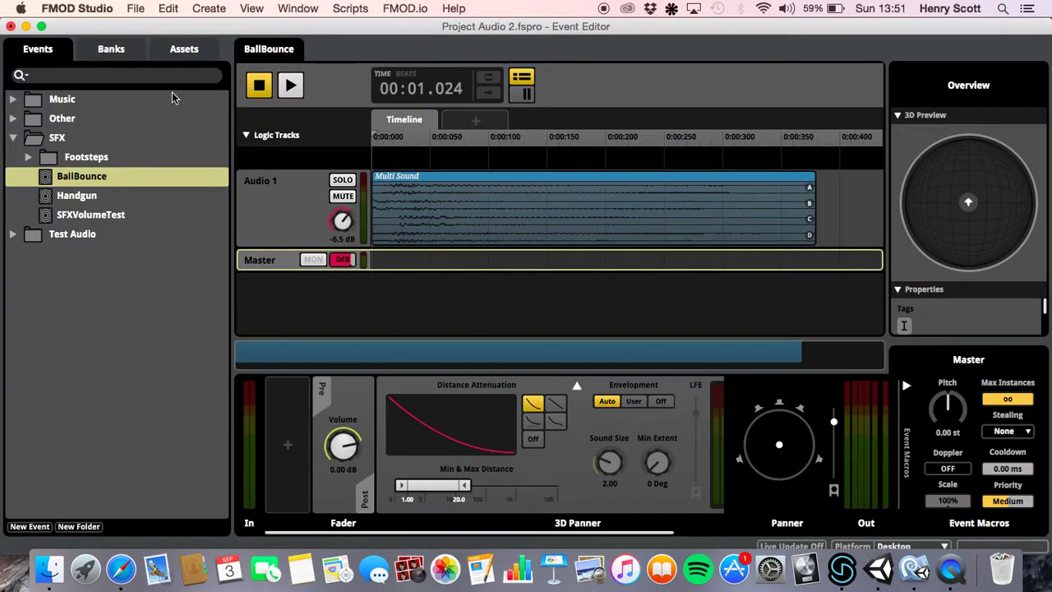
{"action": "left_click", "coordinate": [92, 181]}
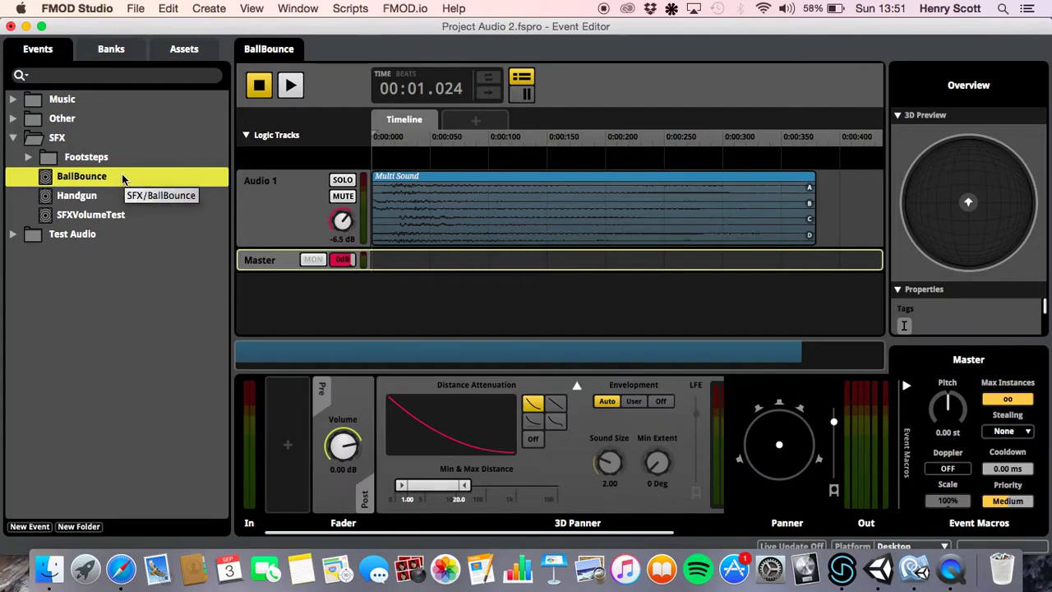
{"action": "left_click", "coordinate": [292, 261]}
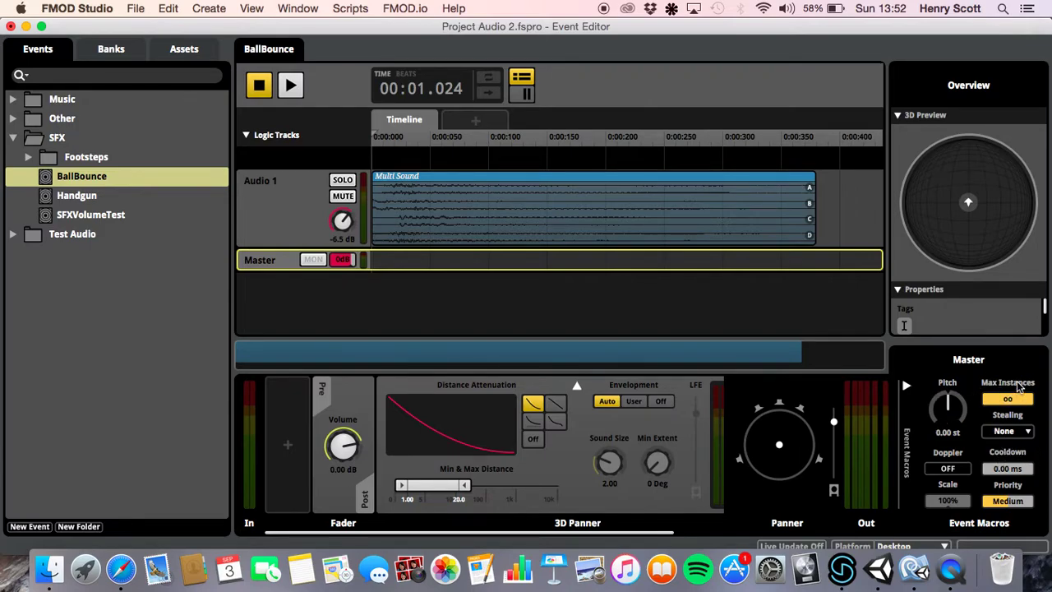
Audition Bounce.1 through Bounce.4.SFX in the Multi Sound playlist, then return to the Master track macros.
{"action": "left_click", "coordinate": [433, 184]}
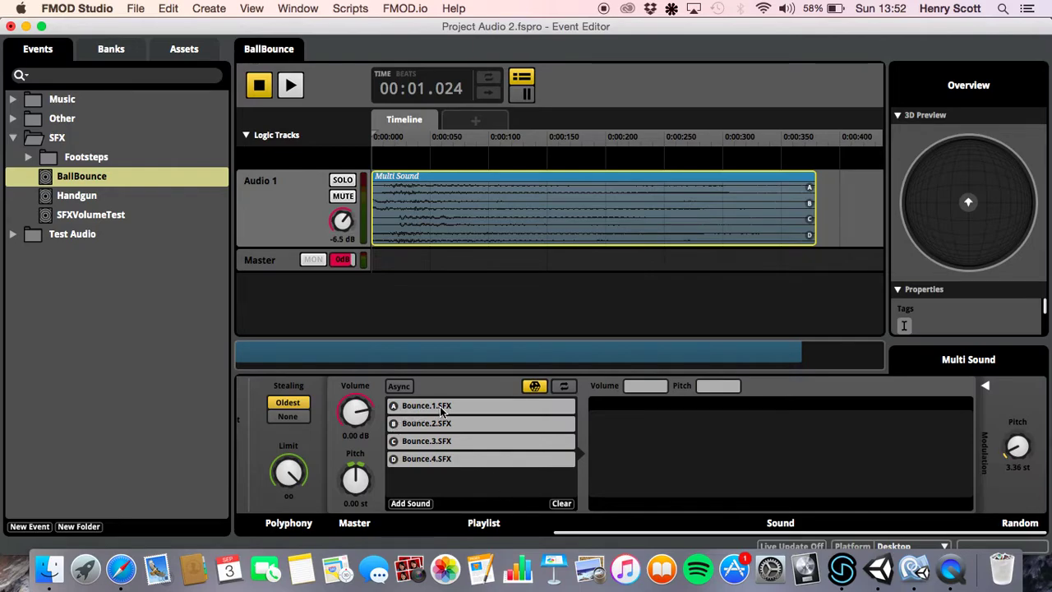
{"action": "left_click", "coordinate": [471, 405]}
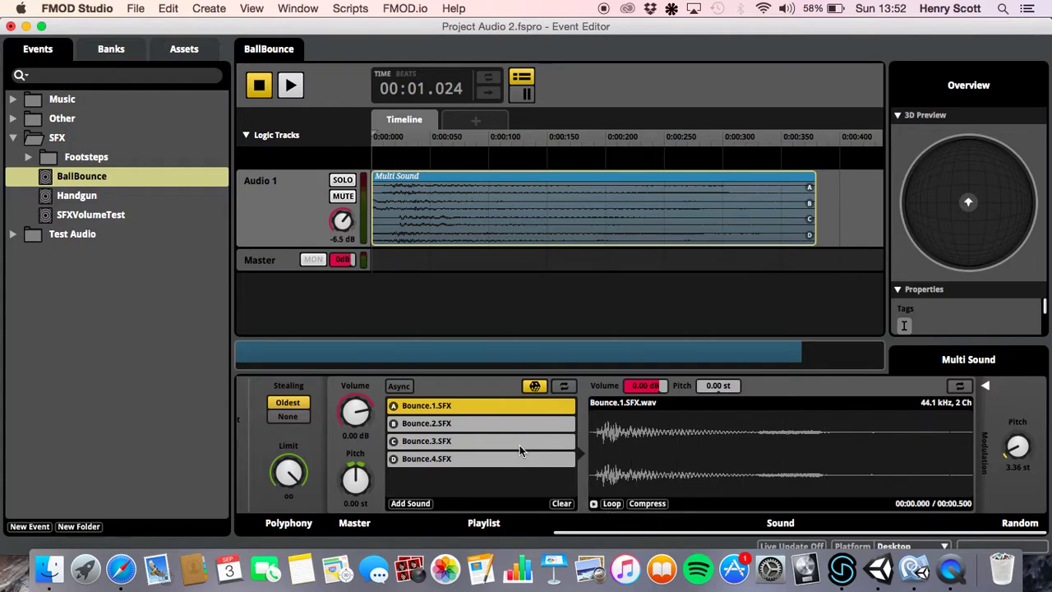
{"action": "key", "text": "Down"}
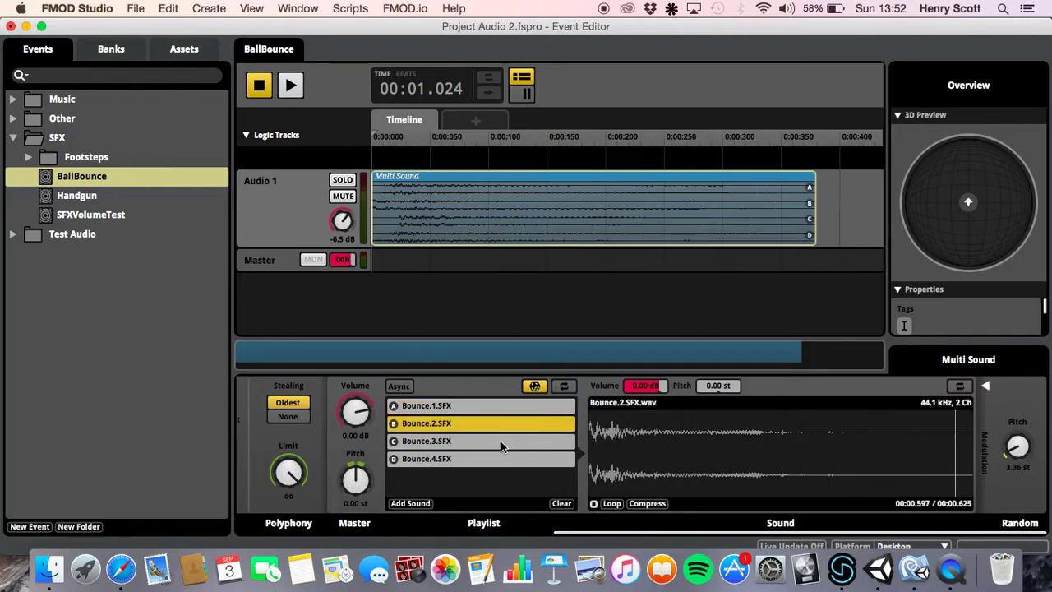
{"action": "left_click", "coordinate": [500, 441]}
{"action": "left_click", "coordinate": [470, 460]}
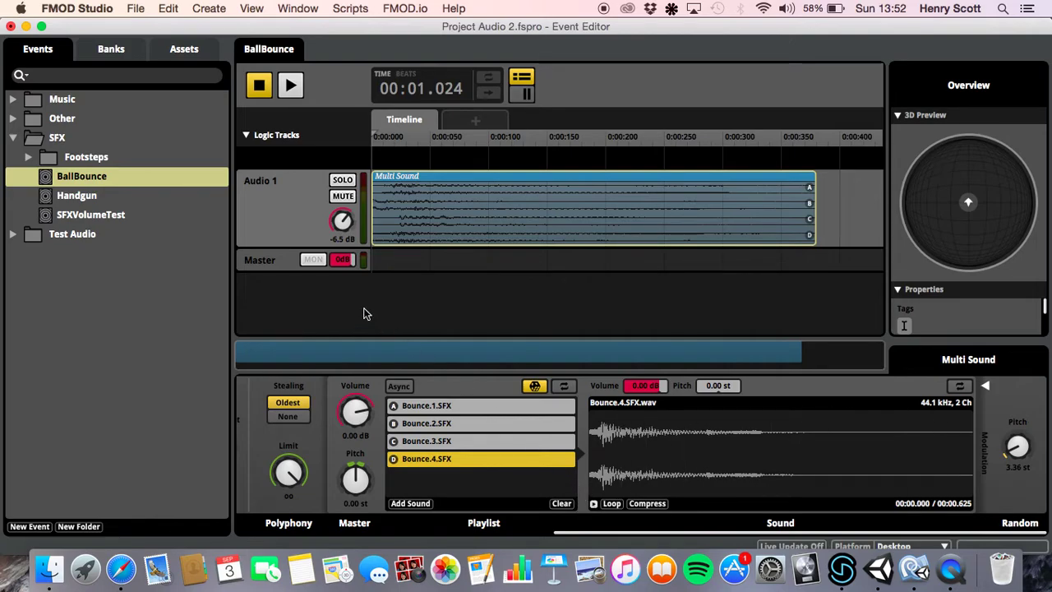
{"action": "left_click", "coordinate": [275, 220]}
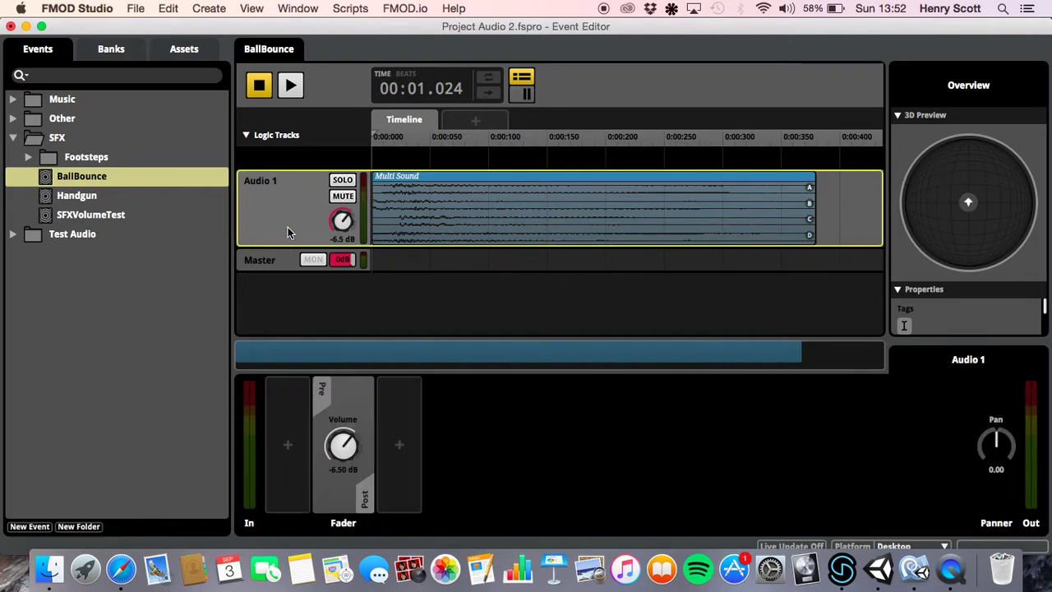
{"action": "left_click", "coordinate": [290, 263]}
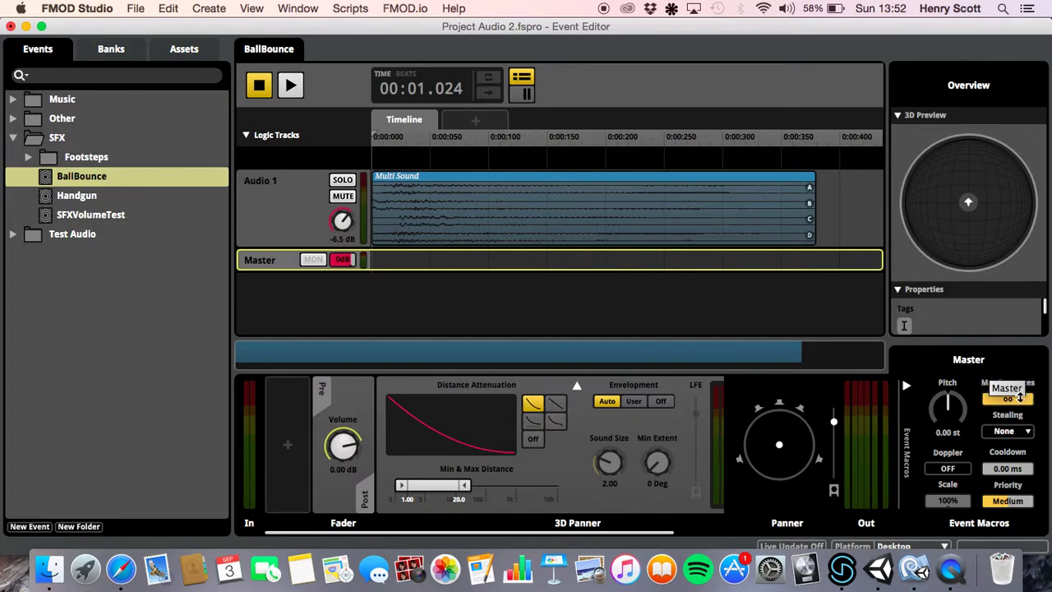
Lower BallBounce's Max Instances to 1 and rebuild the banks.
{"action": "scroll", "coordinate": [1024, 399], "scroll_direction": "down", "scroll_amount": 3}
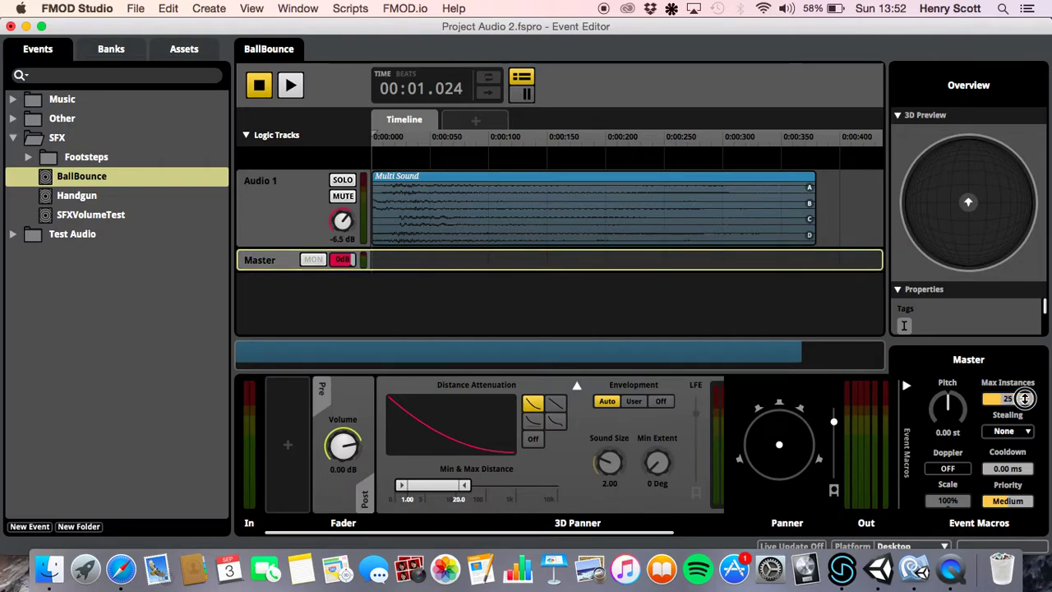
{"action": "scroll", "coordinate": [1024, 399], "scroll_direction": "down", "scroll_amount": 3}
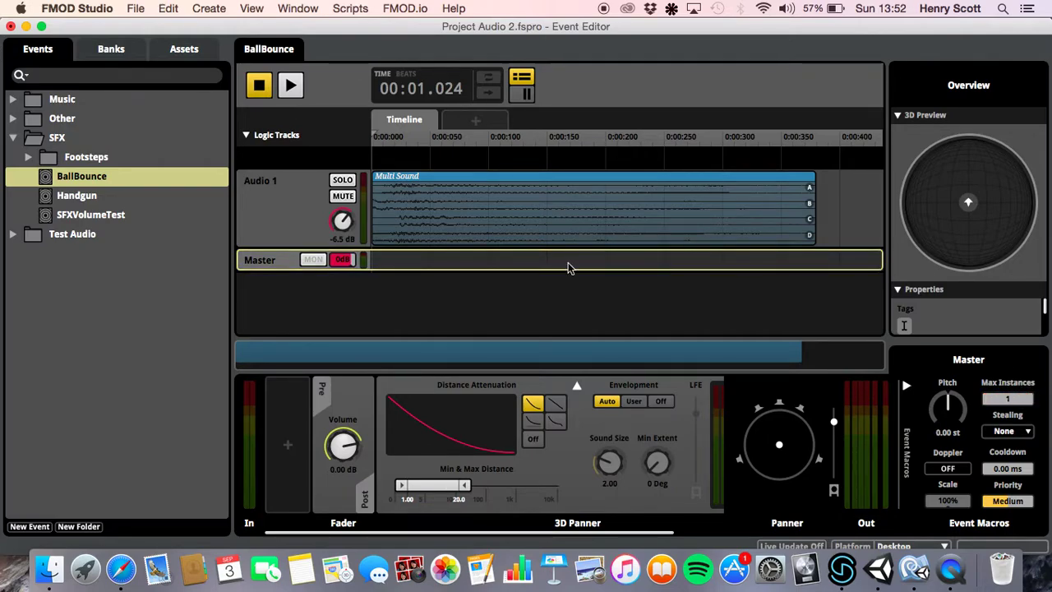
{"action": "left_click", "coordinate": [138, 9]}
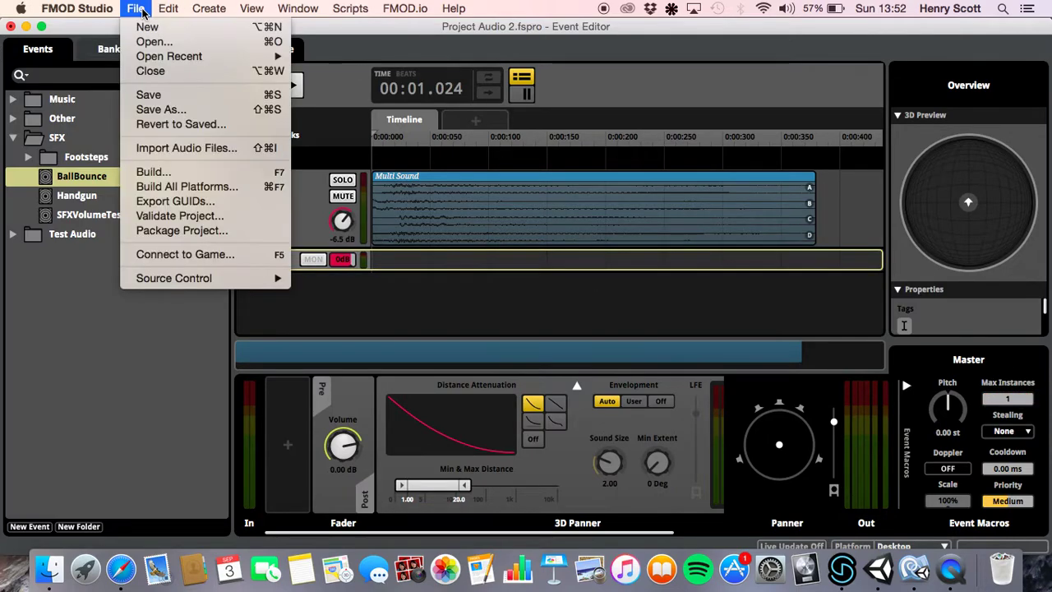
{"action": "left_click", "coordinate": [152, 172]}
Switch to Unity and run the scene with the one-instance limit, then stop it.
{"action": "left_click", "coordinate": [891, 578]}
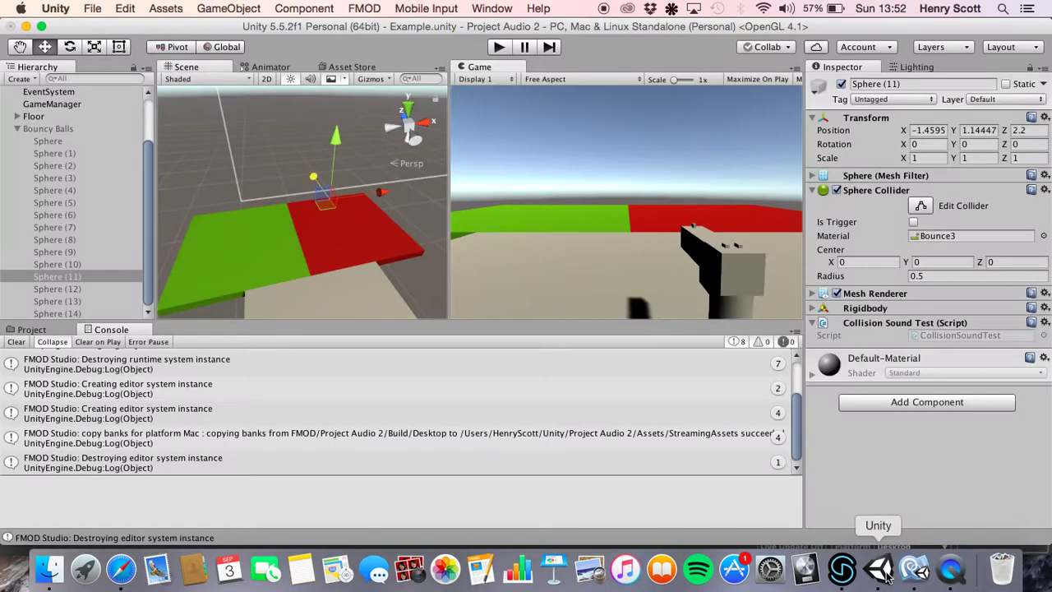
{"action": "left_click", "coordinate": [496, 49]}
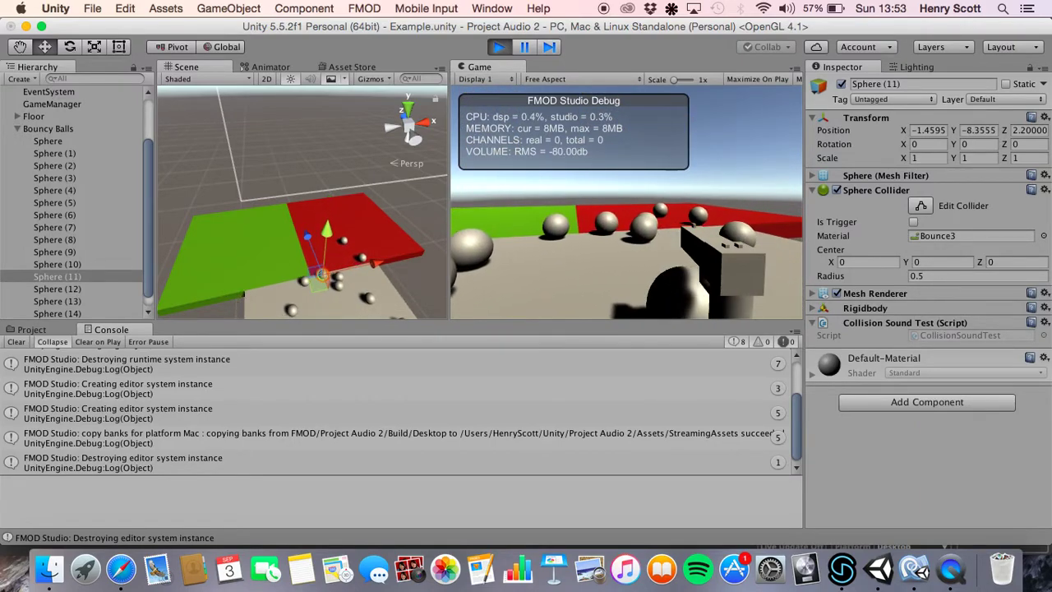
{"action": "left_click", "coordinate": [502, 51]}
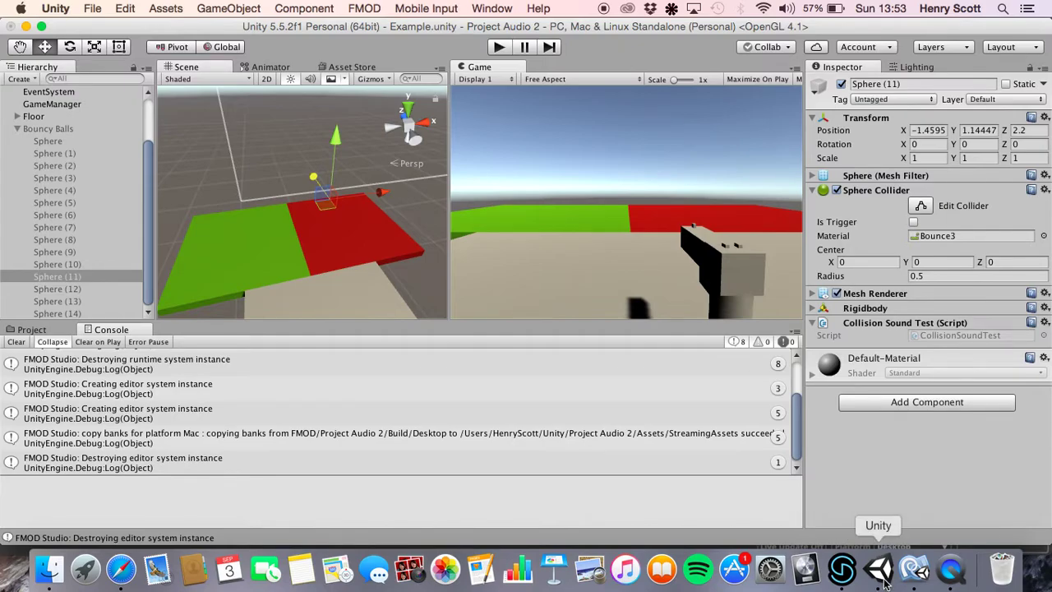
Change BallBounce's Event Macros Stealing to Oldest, then run File > Build.
{"action": "left_click", "coordinate": [841, 569]}
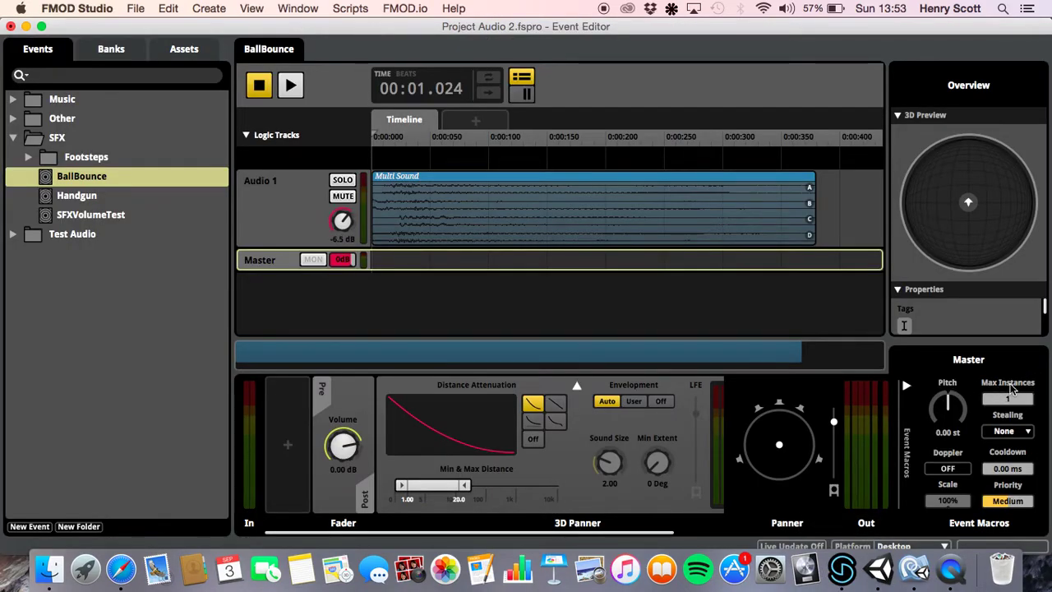
{"action": "left_click_drag", "start_coordinate": [1020, 397], "coordinate": [1020, 395]}
{"action": "left_click", "coordinate": [1016, 433]}
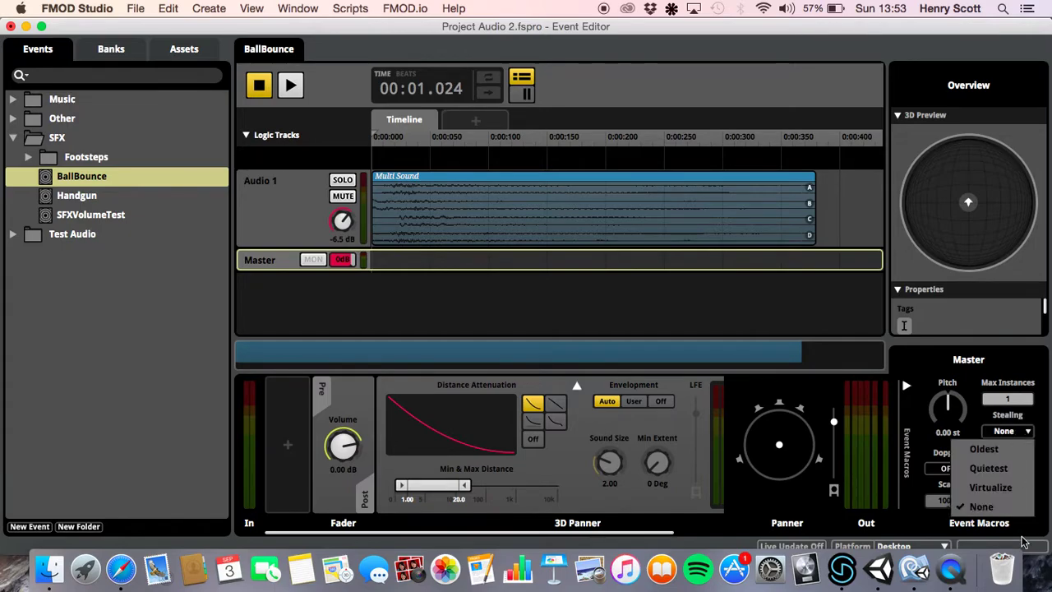
{"action": "left_click", "coordinate": [1004, 455]}
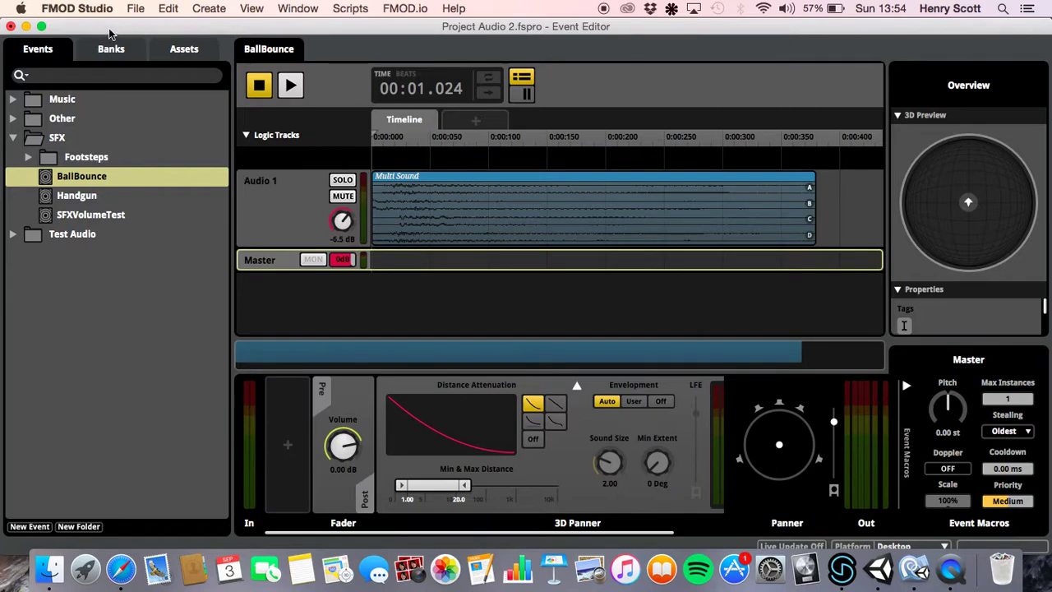
{"action": "left_click", "coordinate": [136, 9]}
{"action": "left_click", "coordinate": [179, 172]}
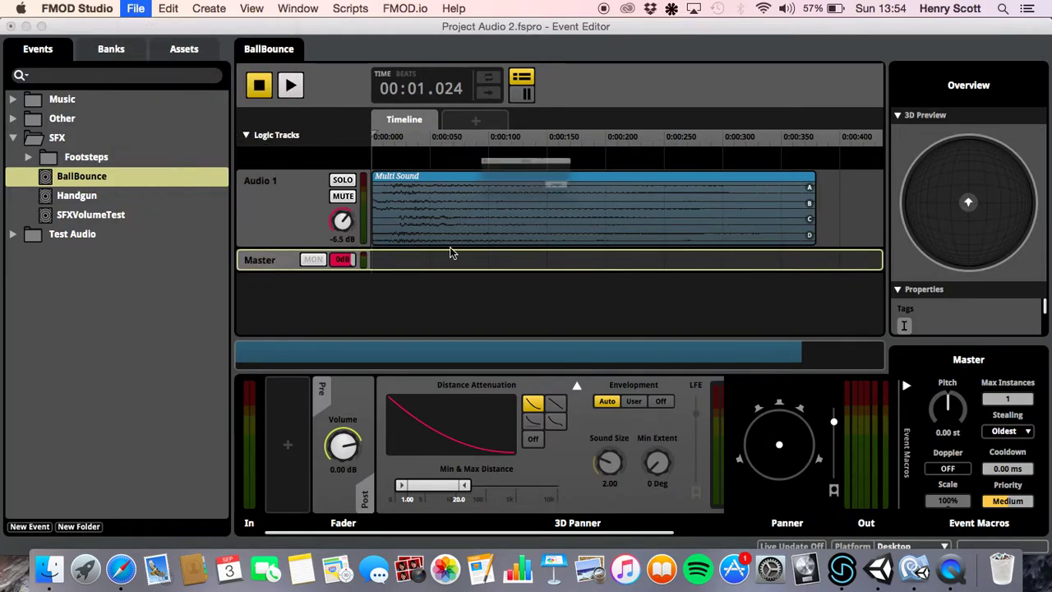
Deactivate Sphere (3) through Sphere (14) in Unity, then play and stop the scene.
{"action": "left_click", "coordinate": [879, 568]}
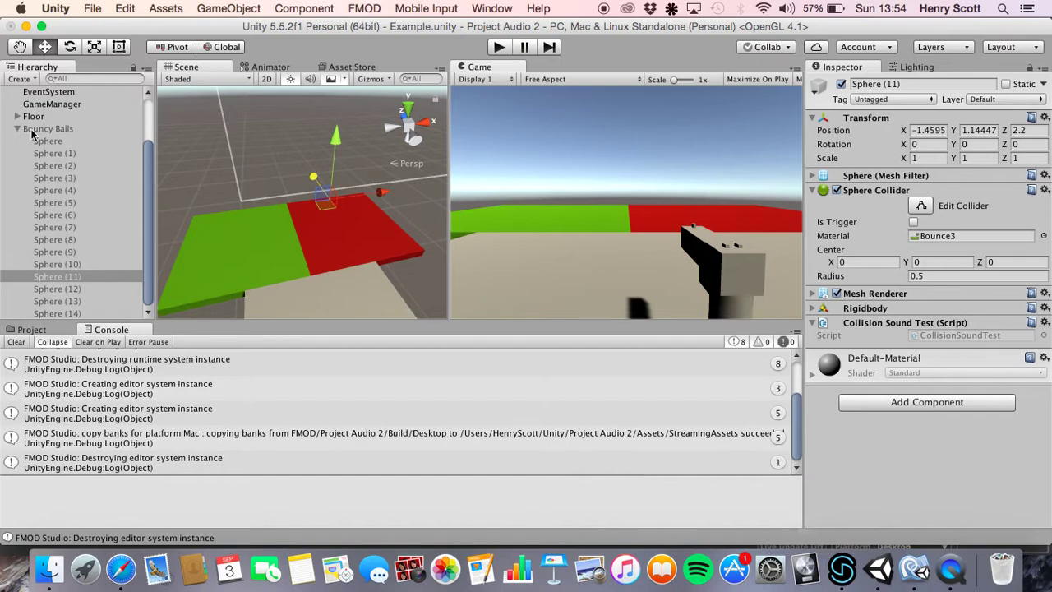
{"action": "left_click", "coordinate": [57, 178]}
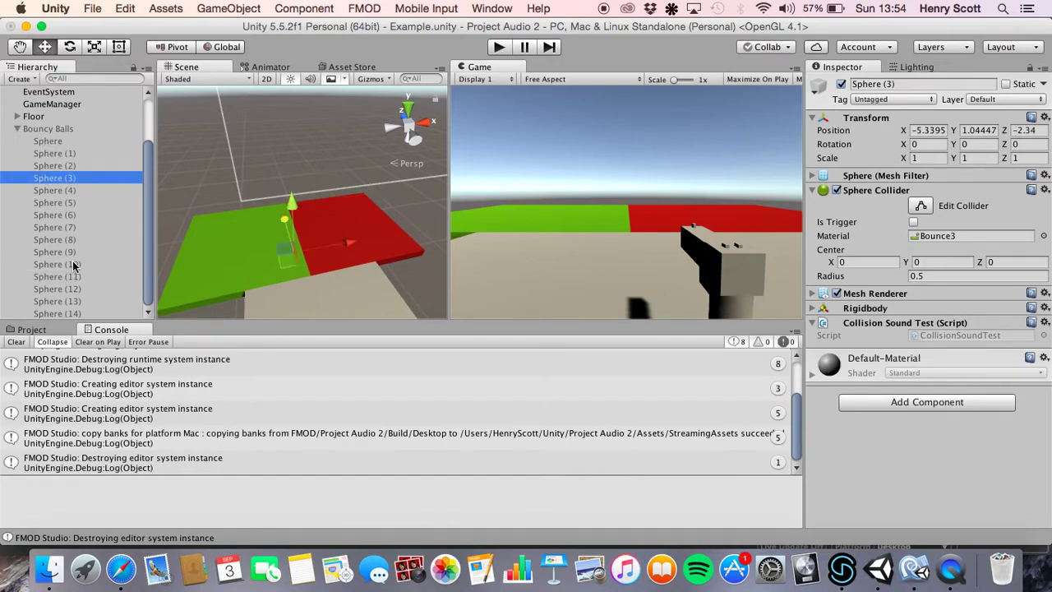
{"action": "left_click", "coordinate": [71, 311], "text": "shift"}
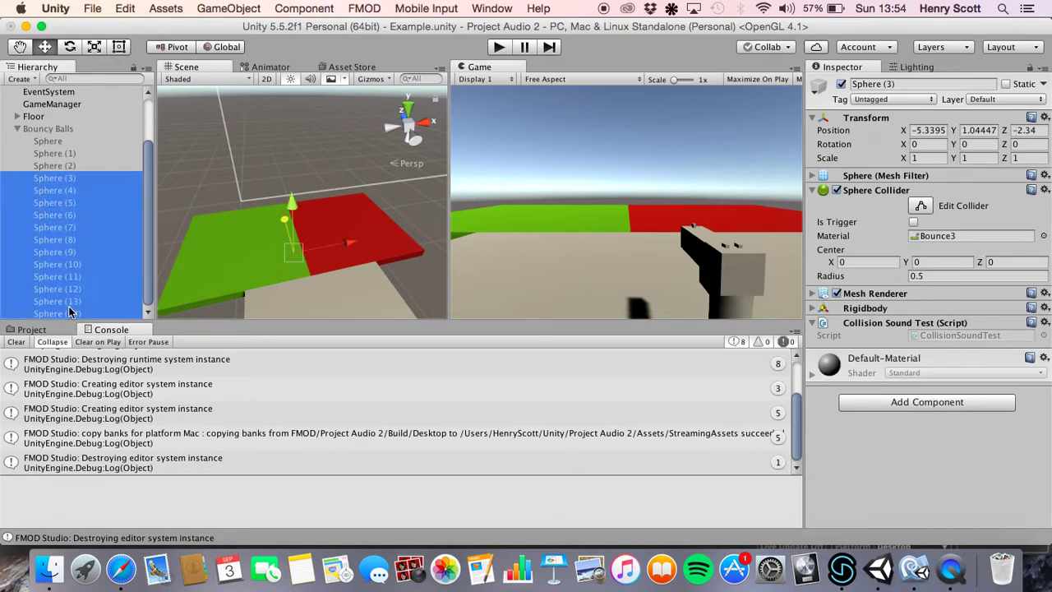
{"action": "left_click", "coordinate": [840, 85]}
{"action": "left_click", "coordinate": [499, 47]}
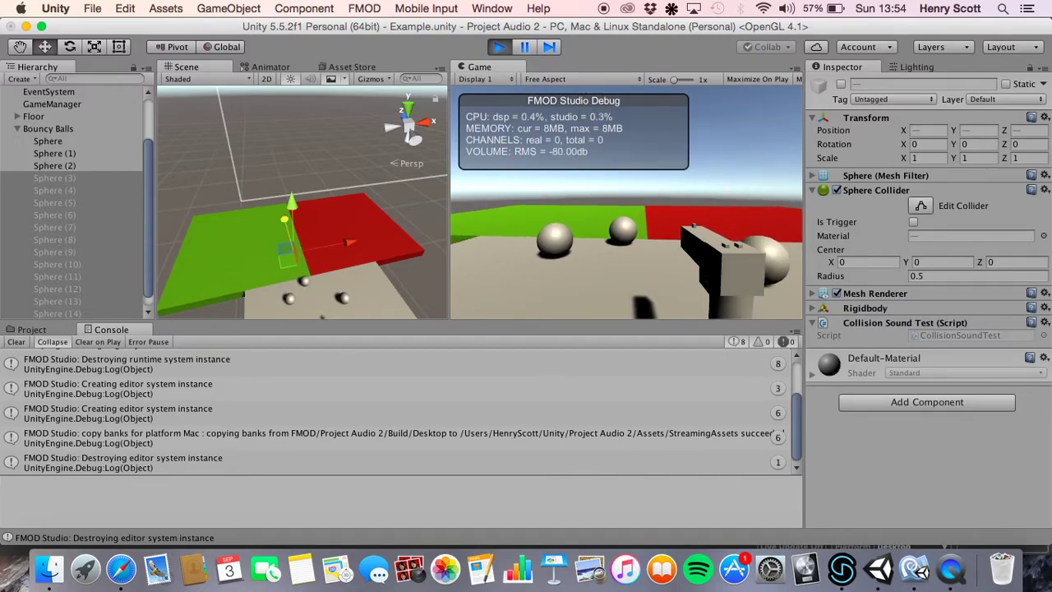
{"action": "left_click", "coordinate": [499, 47]}
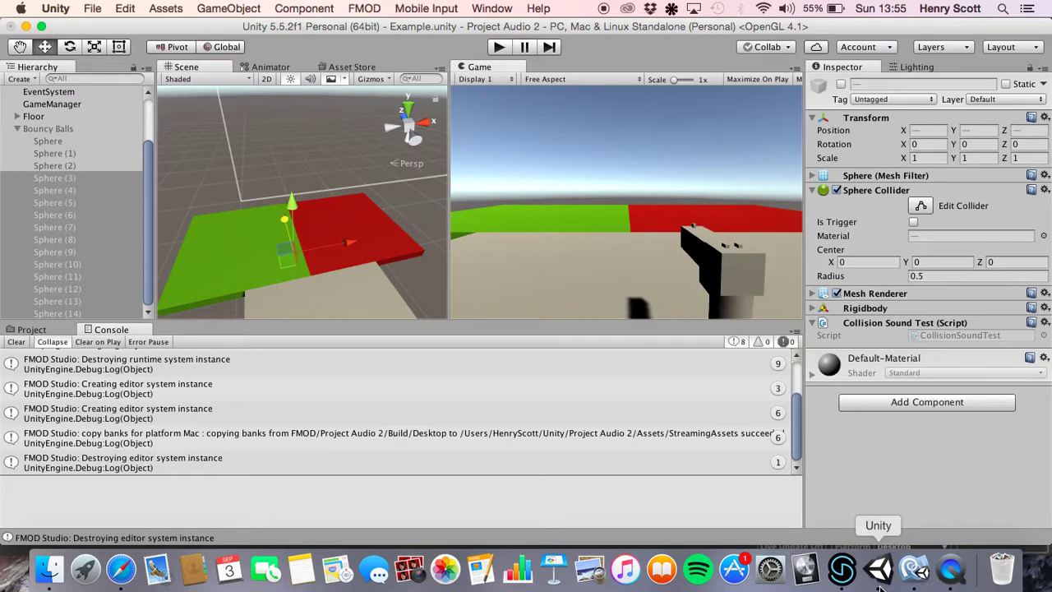
Back in FMOD Studio, set BallBounce's voice stealing to Quietest.
{"action": "left_click", "coordinate": [841, 570]}
{"action": "left_click", "coordinate": [1023, 432]}
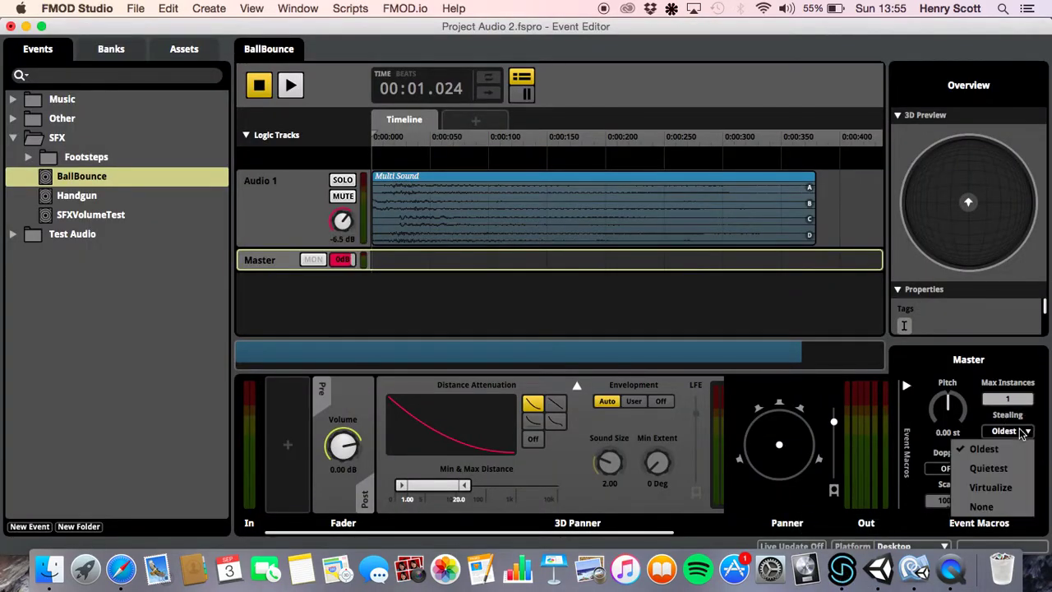
{"action": "left_click", "coordinate": [1010, 466]}
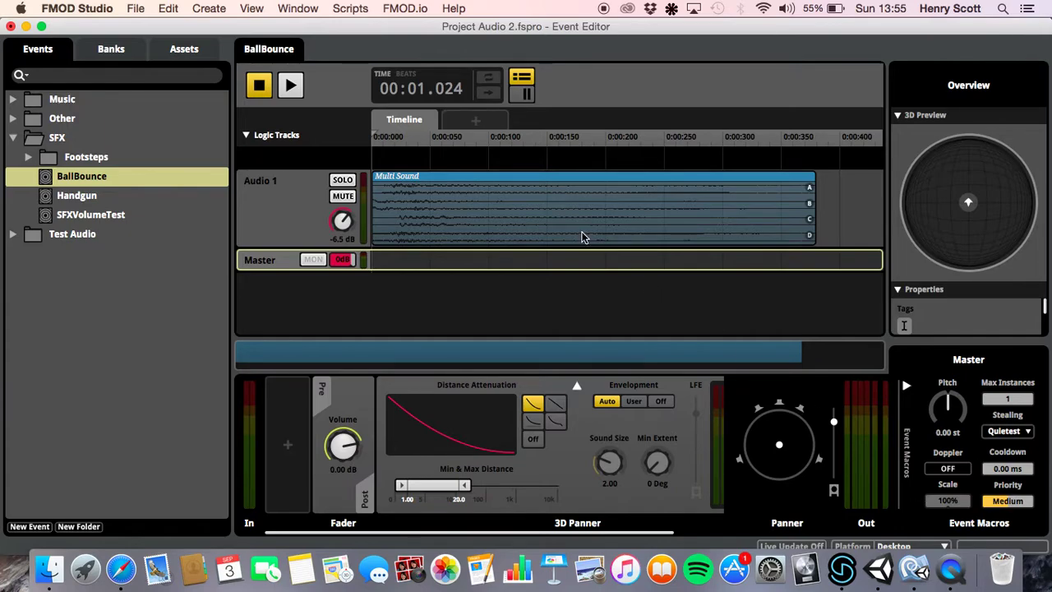
Audition Bounce.1.SFX and Bounce.2.SFX in the Multi Sound playlist, then select the Master track.
{"action": "left_click", "coordinate": [516, 212]}
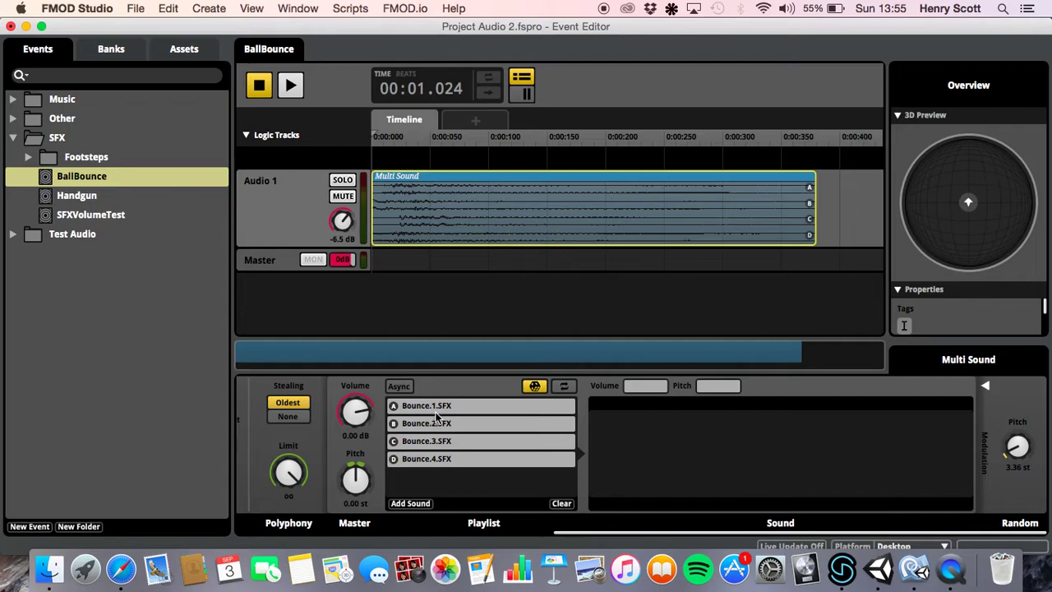
{"action": "left_click", "coordinate": [474, 405]}
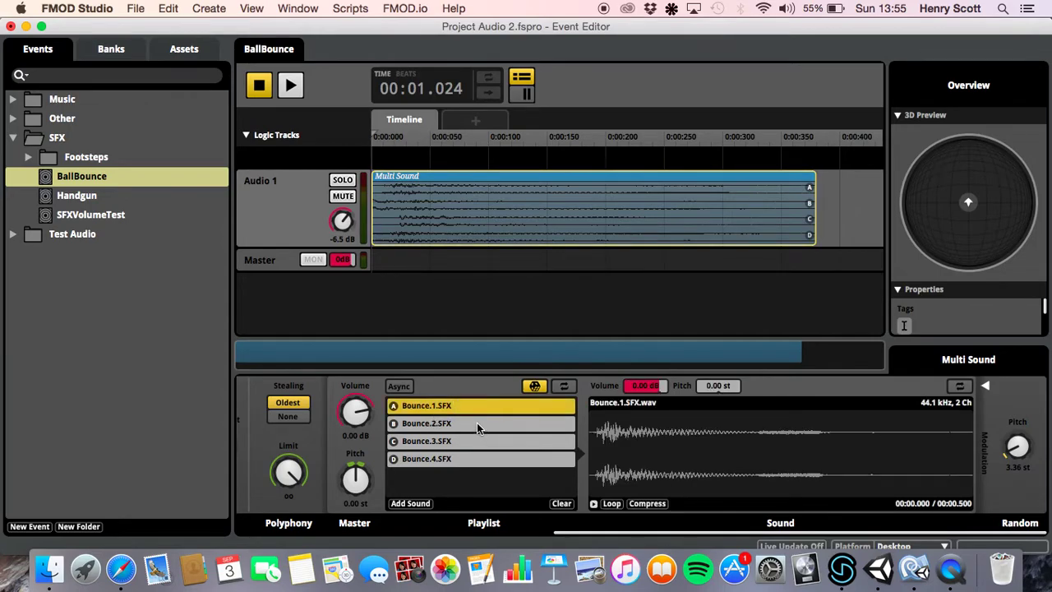
{"action": "left_click", "coordinate": [476, 422]}
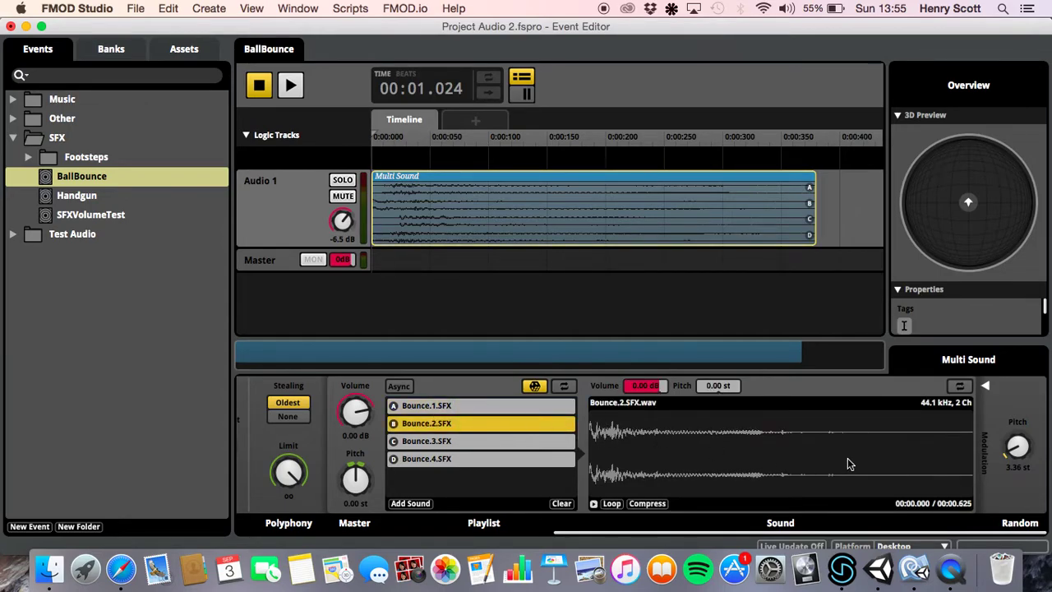
{"action": "left_click", "coordinate": [526, 405]}
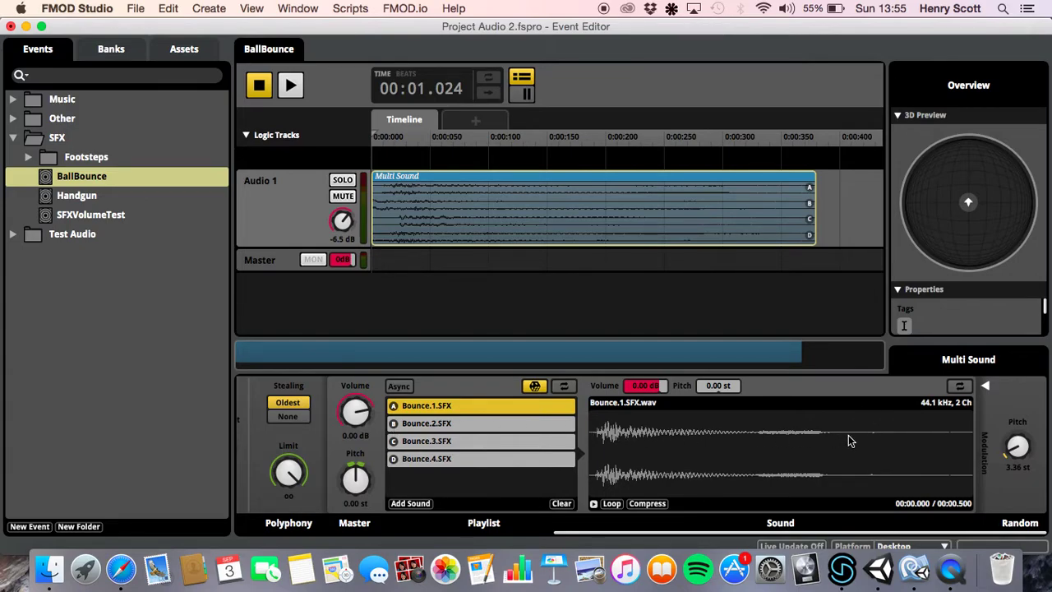
{"action": "left_click", "coordinate": [457, 425]}
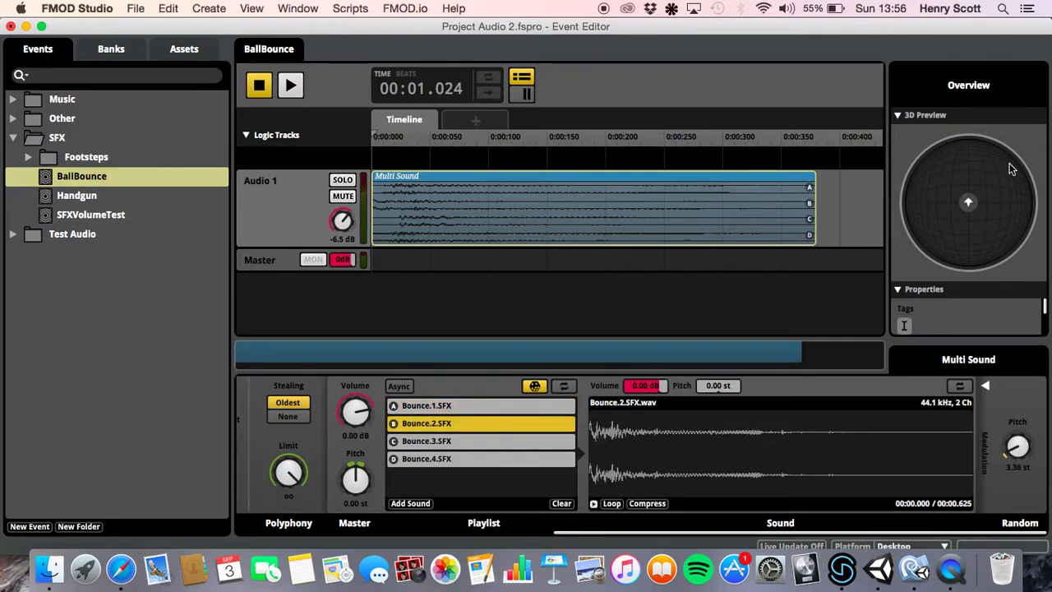
{"action": "left_click", "coordinate": [294, 258]}
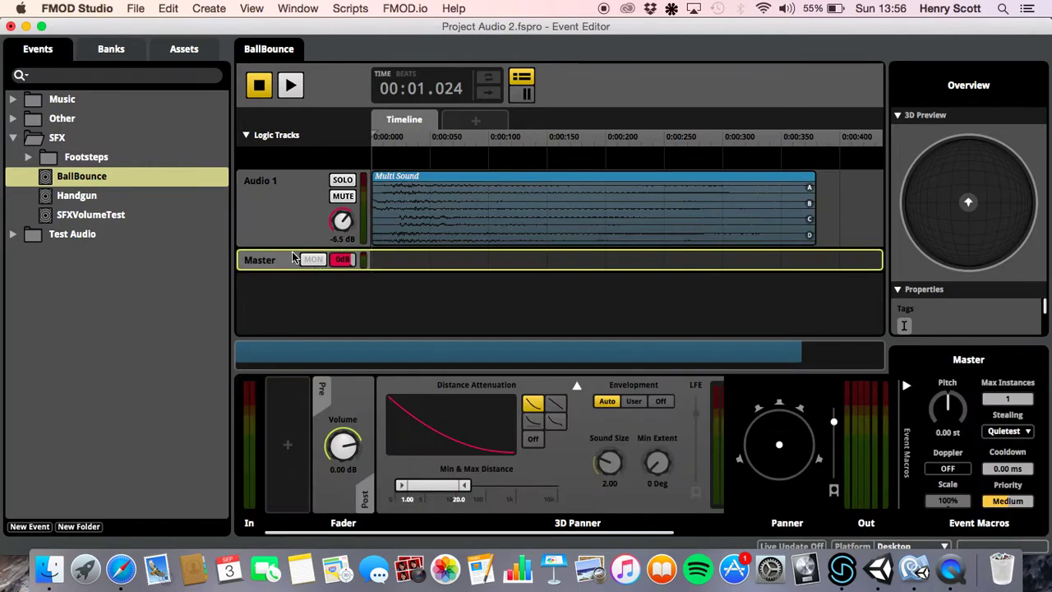
Choose Virtualize in the Event Macros Stealing dropdown.
{"action": "left_click", "coordinate": [1026, 432]}
{"action": "left_click", "coordinate": [1016, 490]}
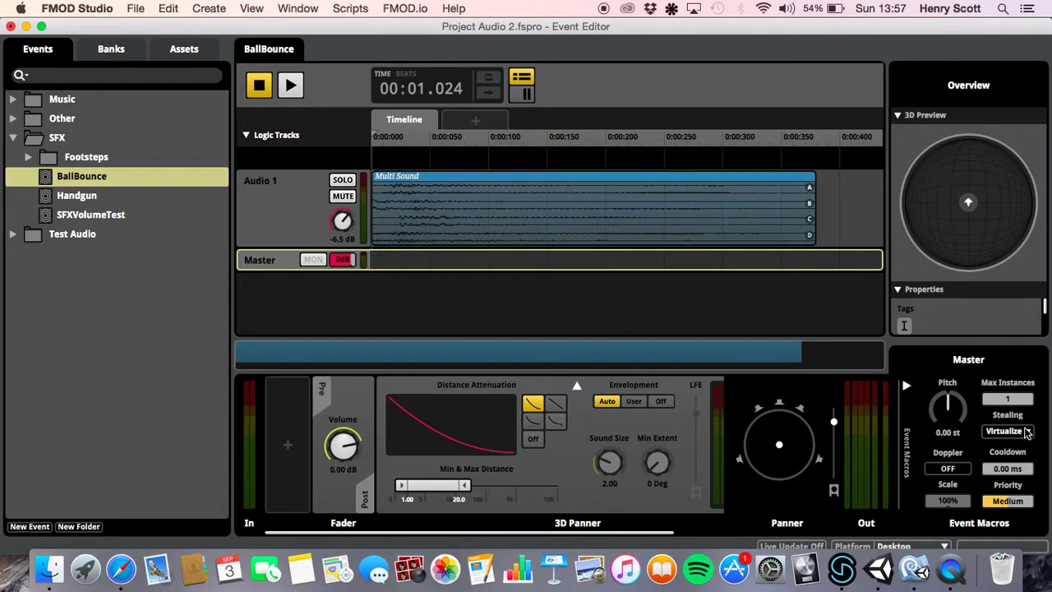
Set Stealing to None and drag Max Instances up to 7.
{"action": "left_click", "coordinate": [1026, 432]}
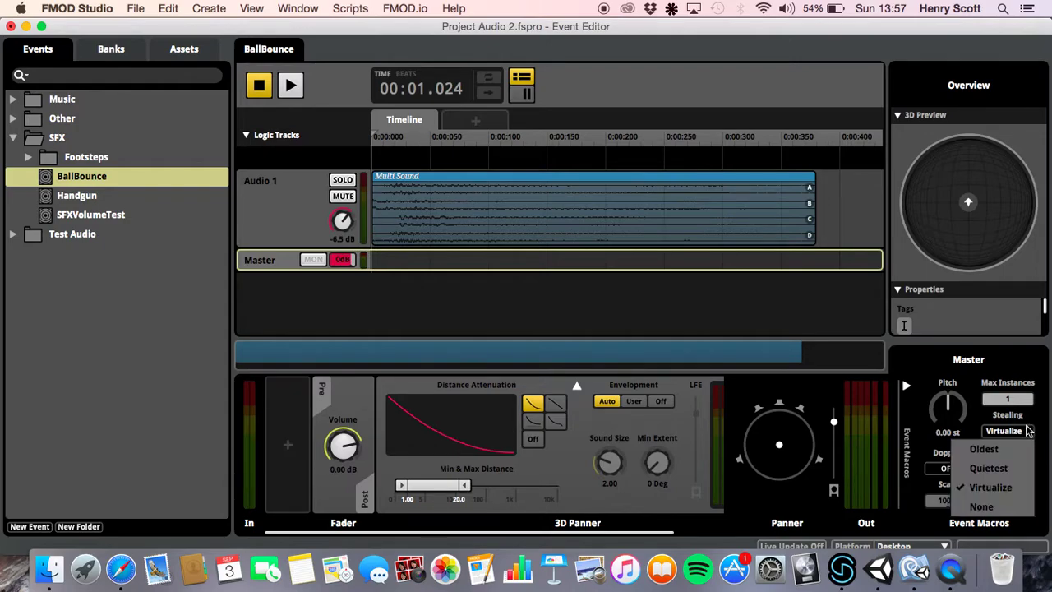
{"action": "left_click", "coordinate": [1002, 508]}
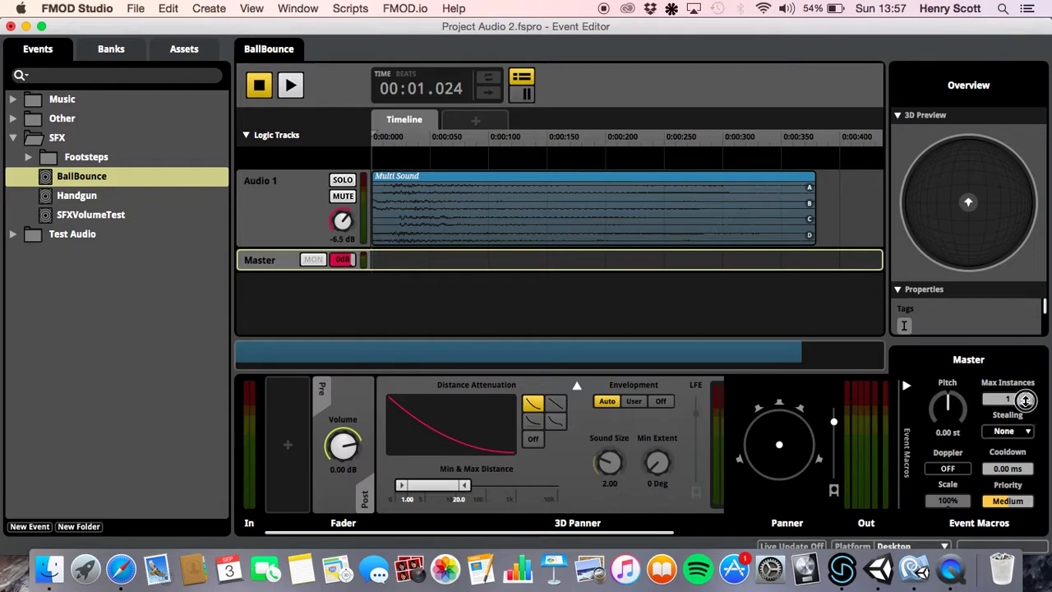
{"action": "left_click_drag", "start_coordinate": [1024, 400], "coordinate": [1025, 400]}
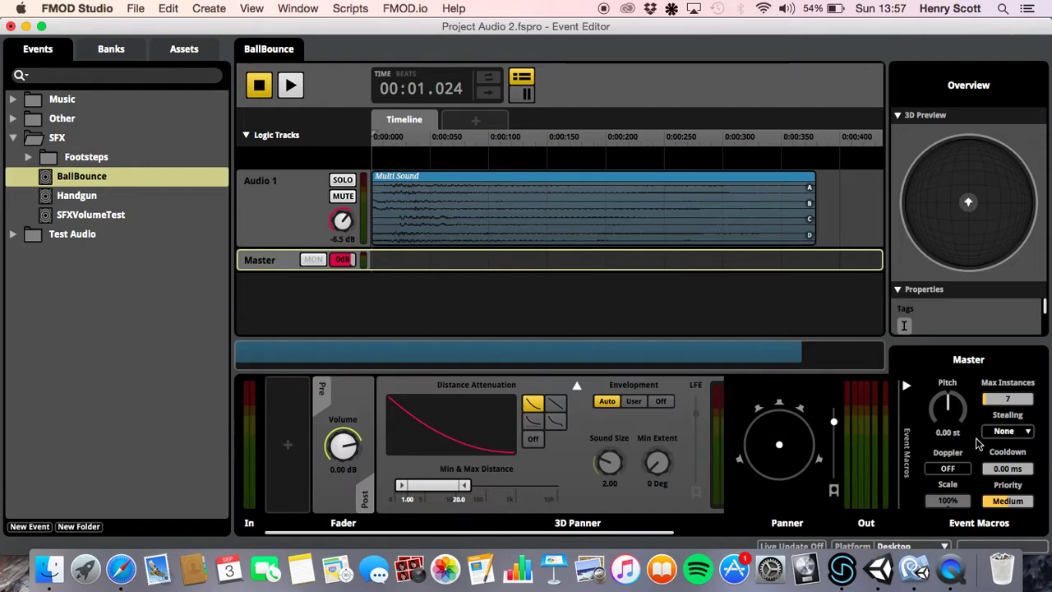
Enter a 1 ms Cooldown and bring Max Instances back down to 1.
{"action": "left_click_drag", "start_coordinate": [1012, 468], "coordinate": [1019, 470]}
{"action": "left_click", "coordinate": [1000, 470]}
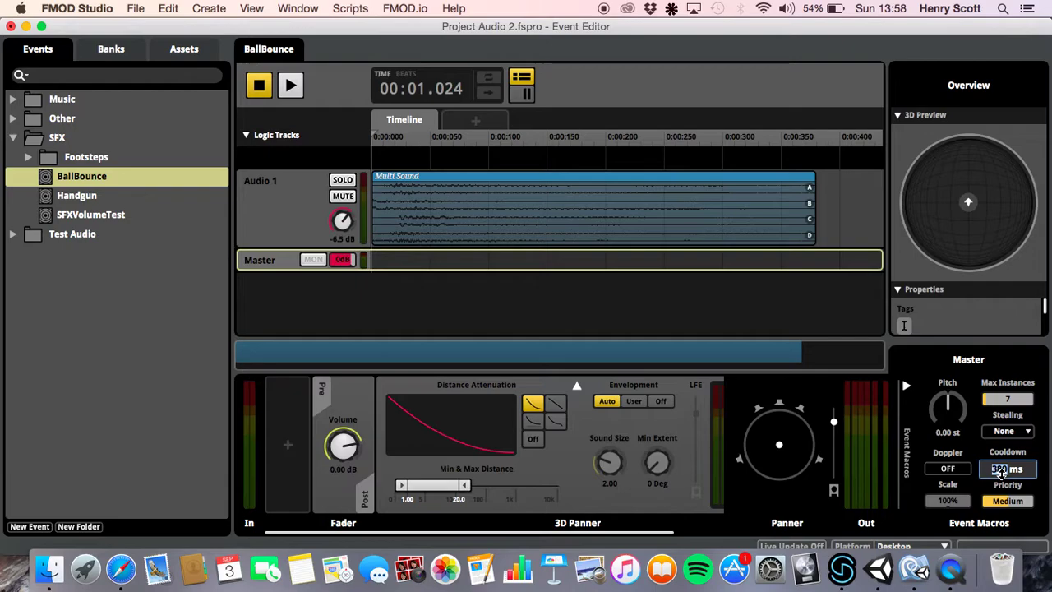
{"action": "type", "text": "2"}
{"action": "key", "text": "Return"}
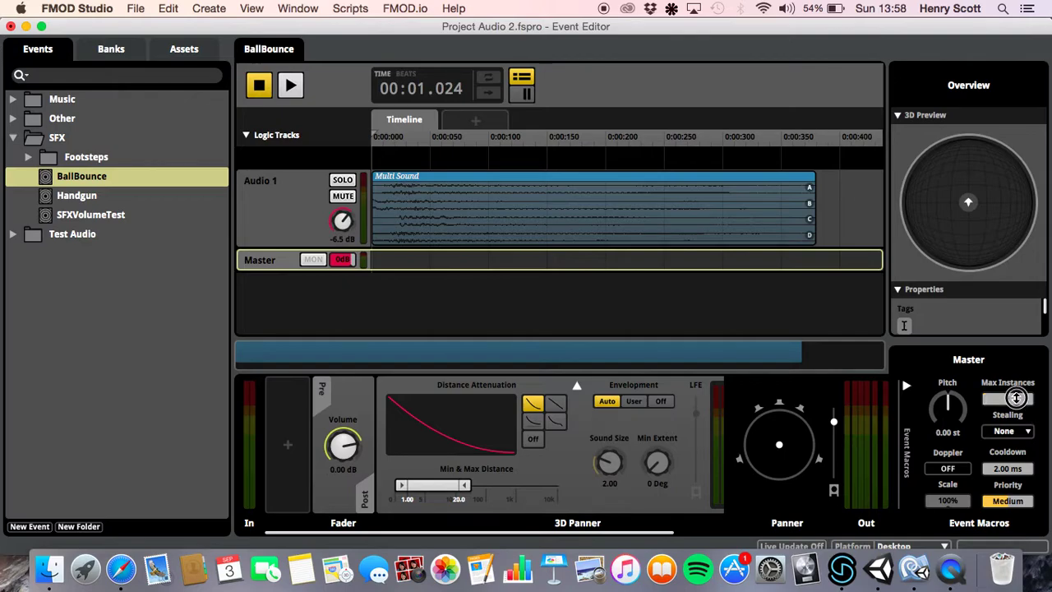
{"action": "left_click_drag", "start_coordinate": [1016, 396], "coordinate": [1016, 397]}
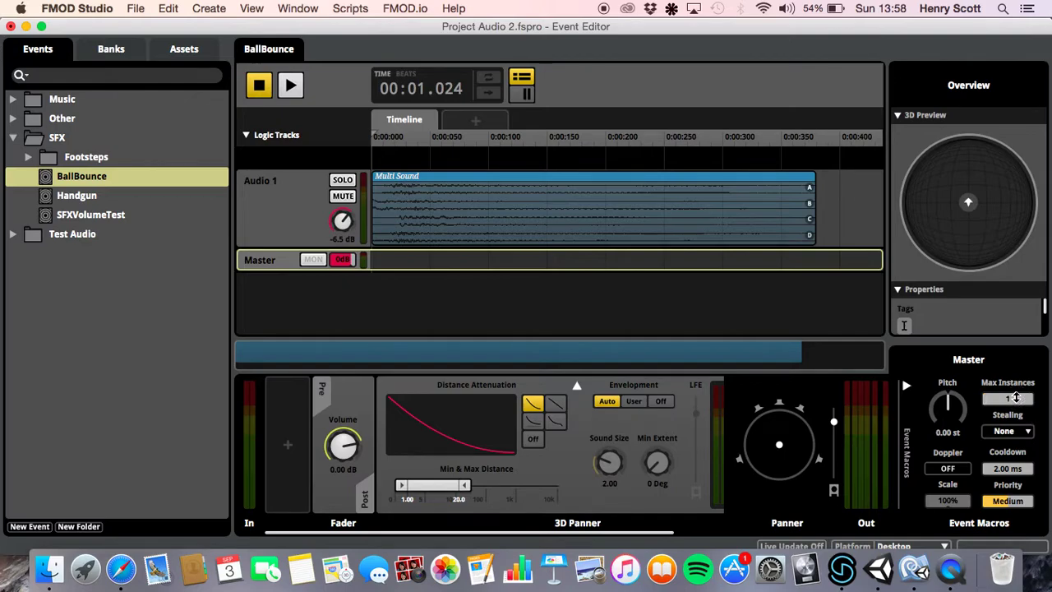
{"action": "left_click", "coordinate": [996, 470]}
{"action": "type", "text": "1"}
{"action": "key", "text": "Return"}
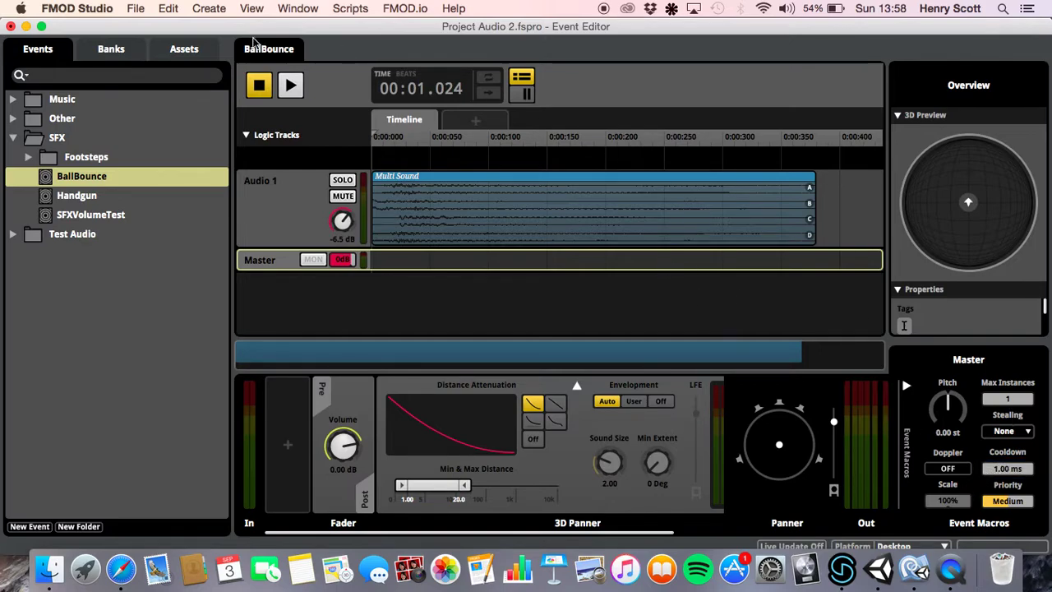
Save the FMOD project with File > Save and switch to Unity.
{"action": "left_click", "coordinate": [137, 9]}
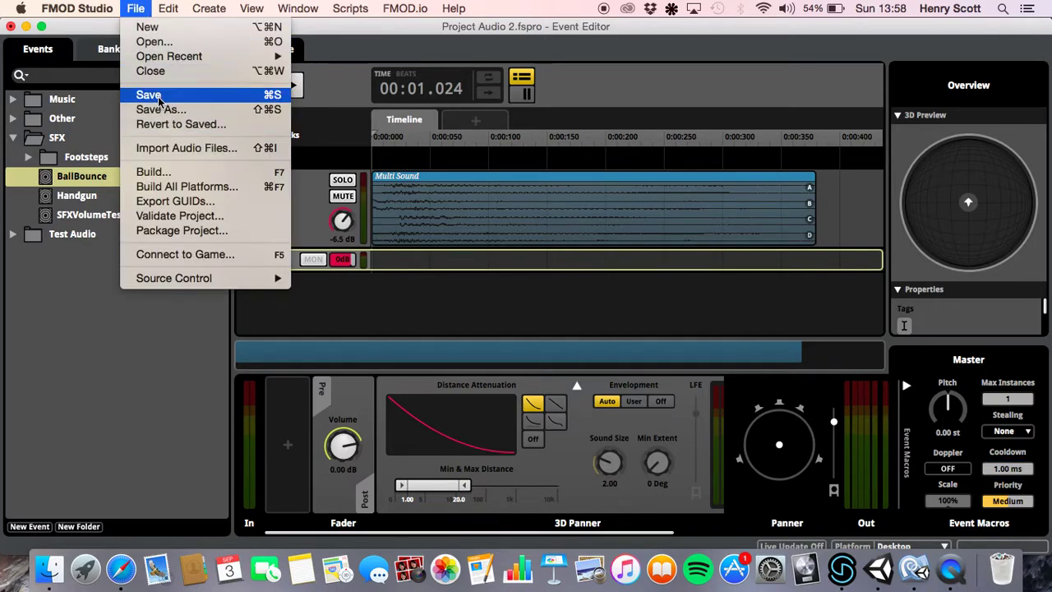
{"action": "left_click", "coordinate": [164, 172]}
{"action": "left_click", "coordinate": [878, 567]}
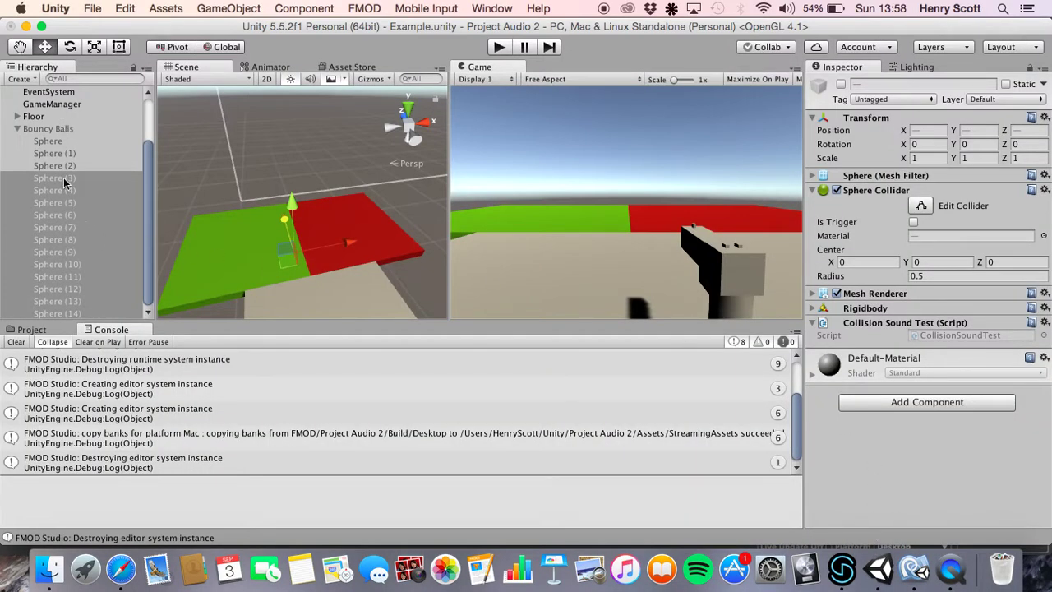
Re-enable Bouncy Balls, run and stop a Unity play test, then return to FMOD Studio.
{"action": "left_click", "coordinate": [840, 85]}
{"action": "left_click", "coordinate": [497, 47]}
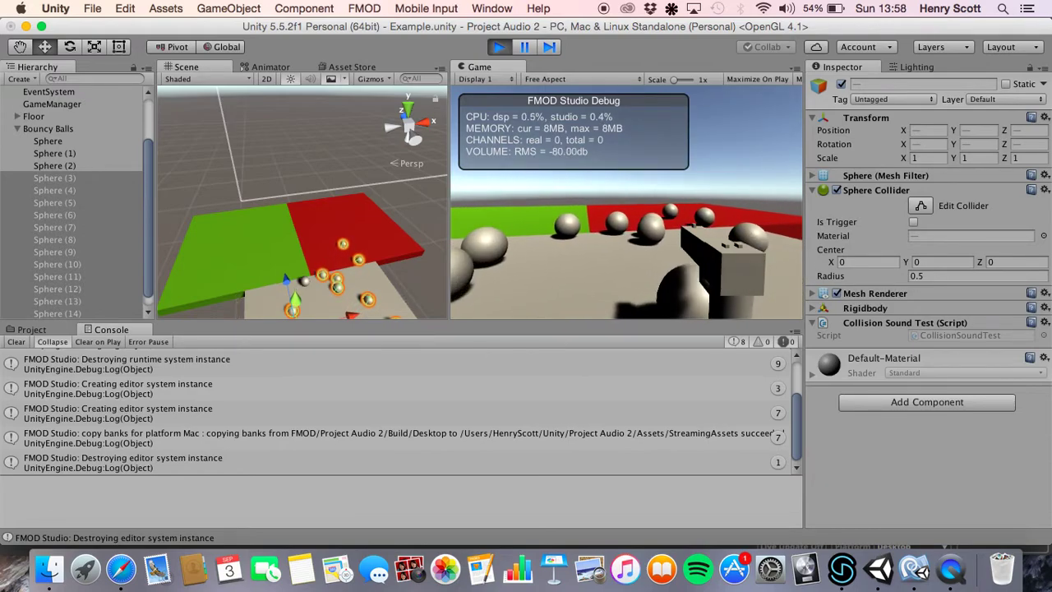
{"action": "key", "text": "super+p"}
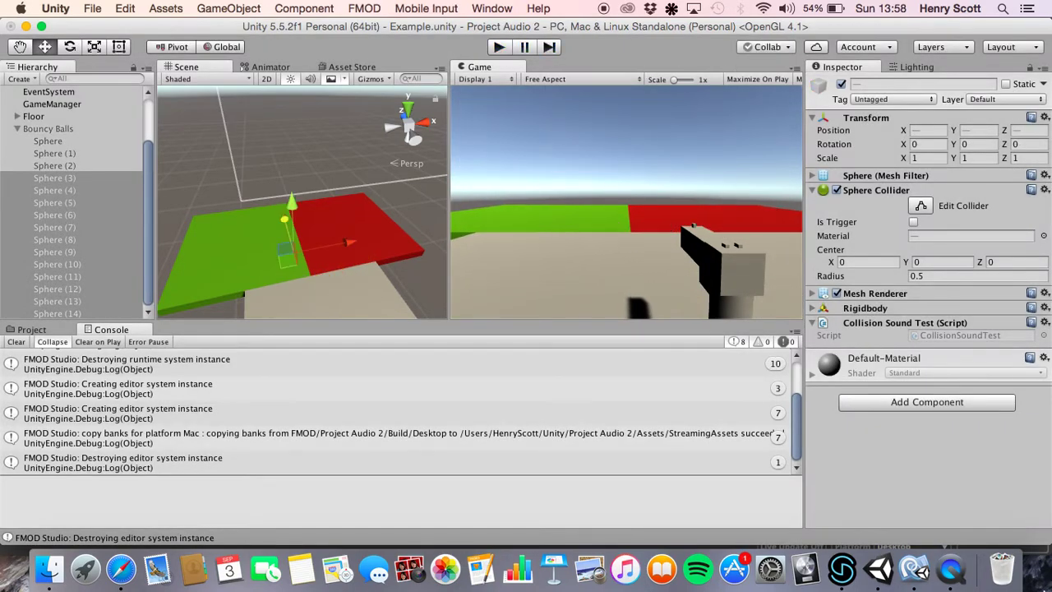
{"action": "left_click", "coordinate": [842, 568]}
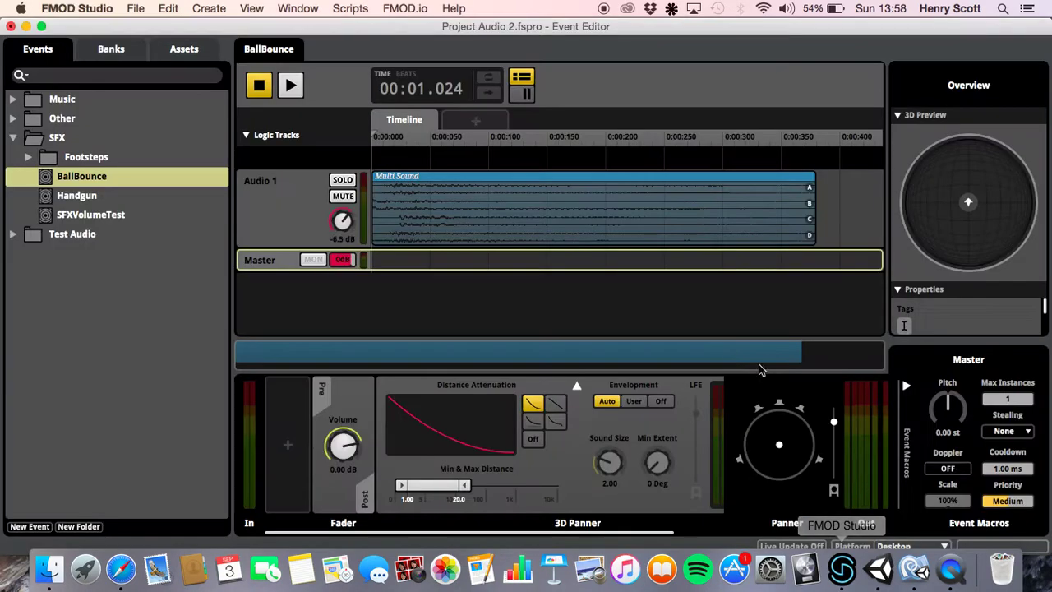
Set Max Instances to 9 and Cooldown to 120 ms, then run File > Build.
{"action": "left_click", "coordinate": [1018, 399]}
{"action": "left_click", "coordinate": [1018, 399]}
{"action": "left_click", "coordinate": [1001, 469]}
{"action": "key", "text": "Return"}
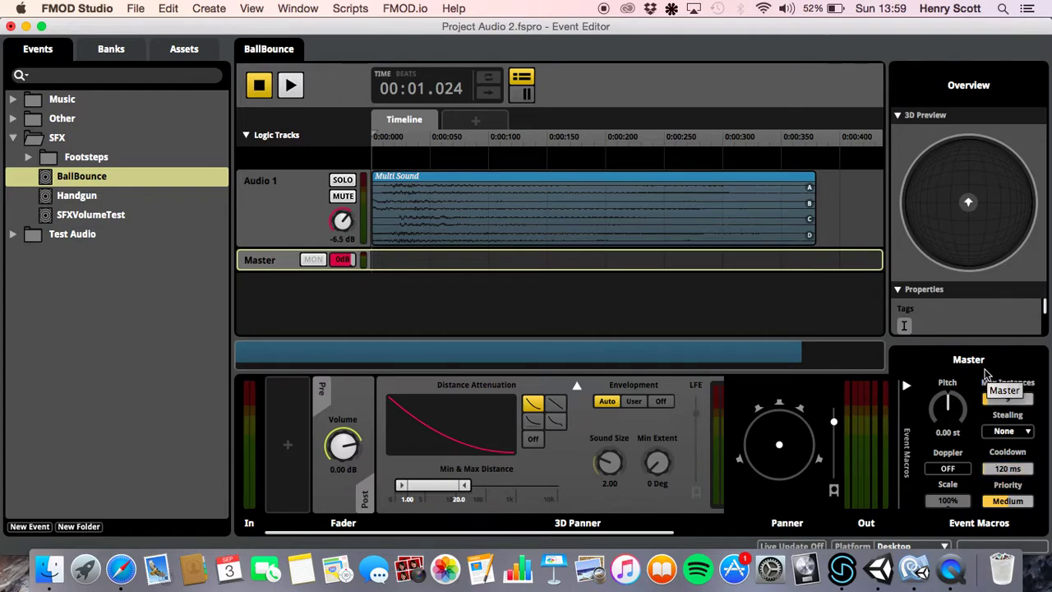
{"action": "left_click", "coordinate": [135, 8]}
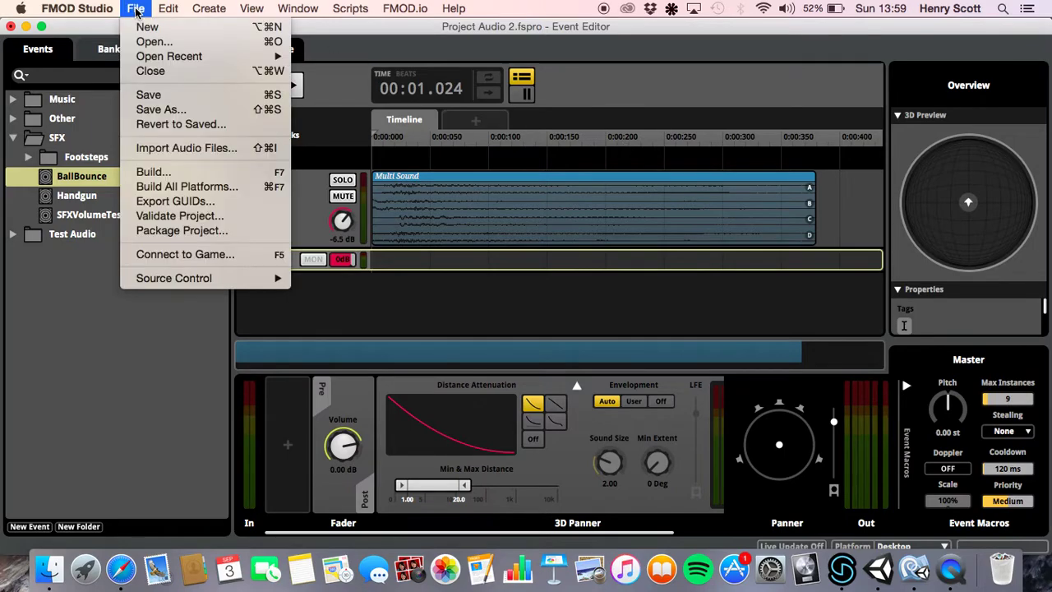
{"action": "left_click", "coordinate": [188, 175]}
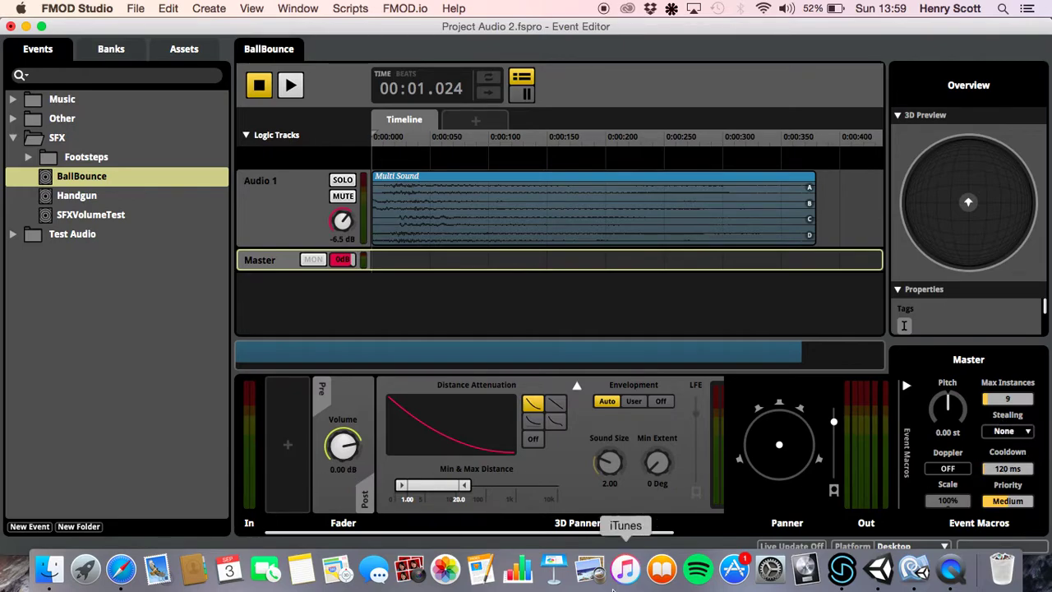
Switch to Unity and play, then stop, the bouncy-ball scene.
{"action": "left_click", "coordinate": [878, 569]}
{"action": "left_click", "coordinate": [496, 46]}
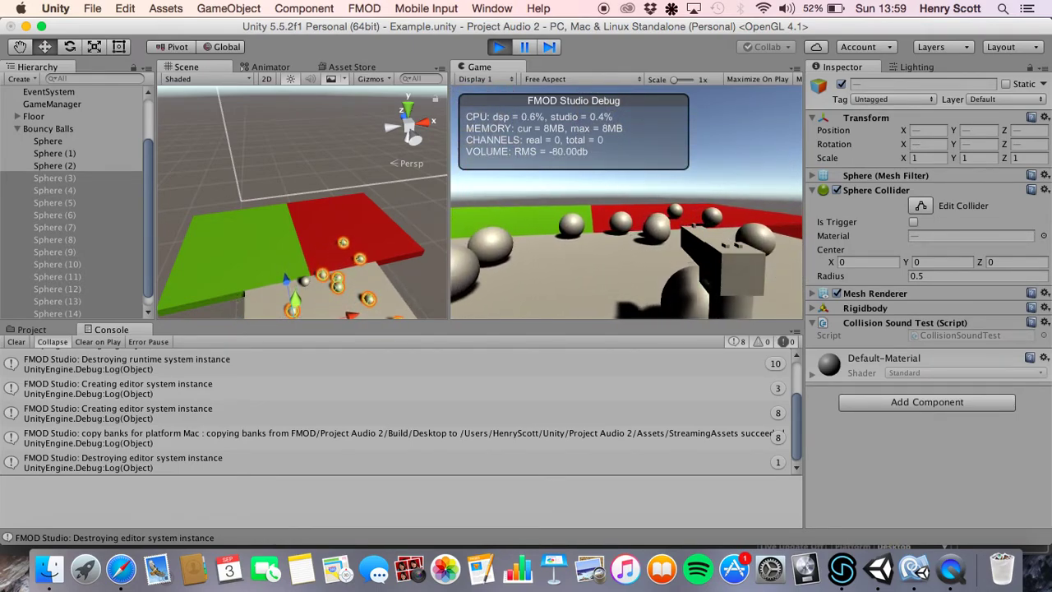
{"action": "left_click", "coordinate": [499, 47]}
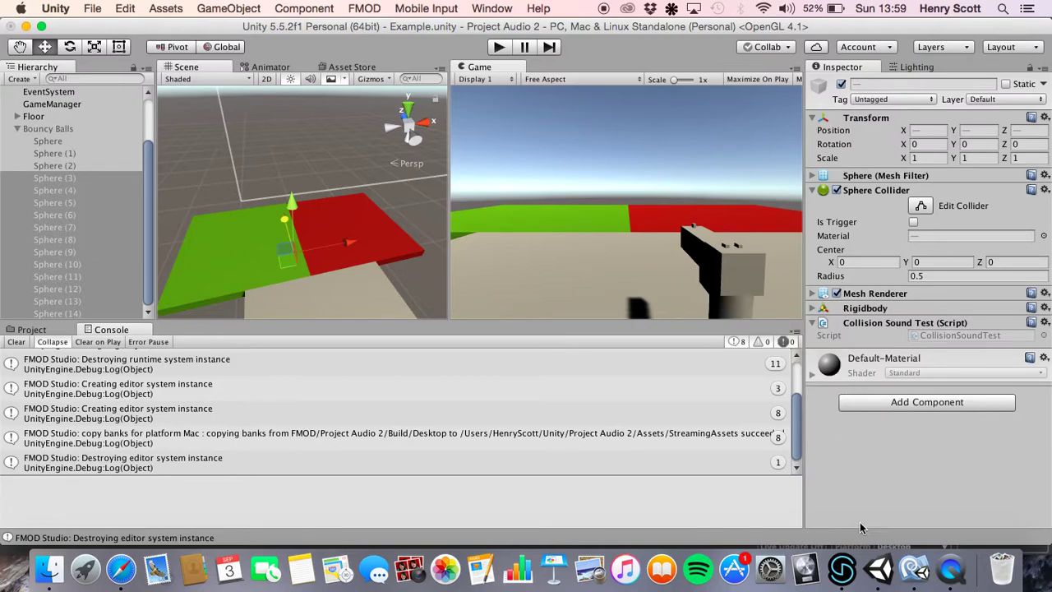
Open the FMOD Studio Mixer from Window and select the SFX group bus.
{"action": "left_click", "coordinate": [843, 568]}
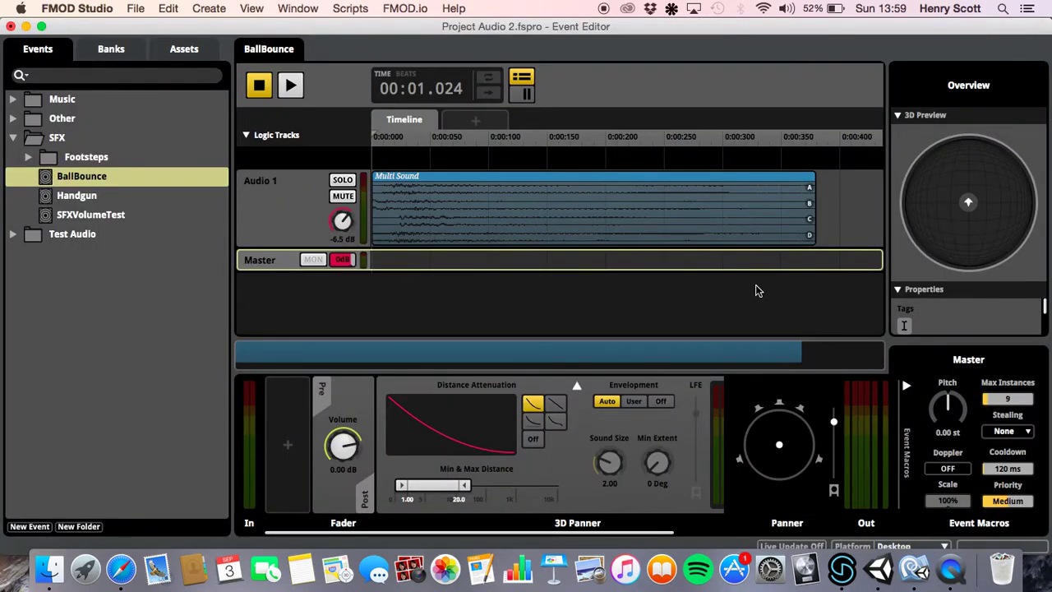
{"action": "left_click", "coordinate": [304, 9]}
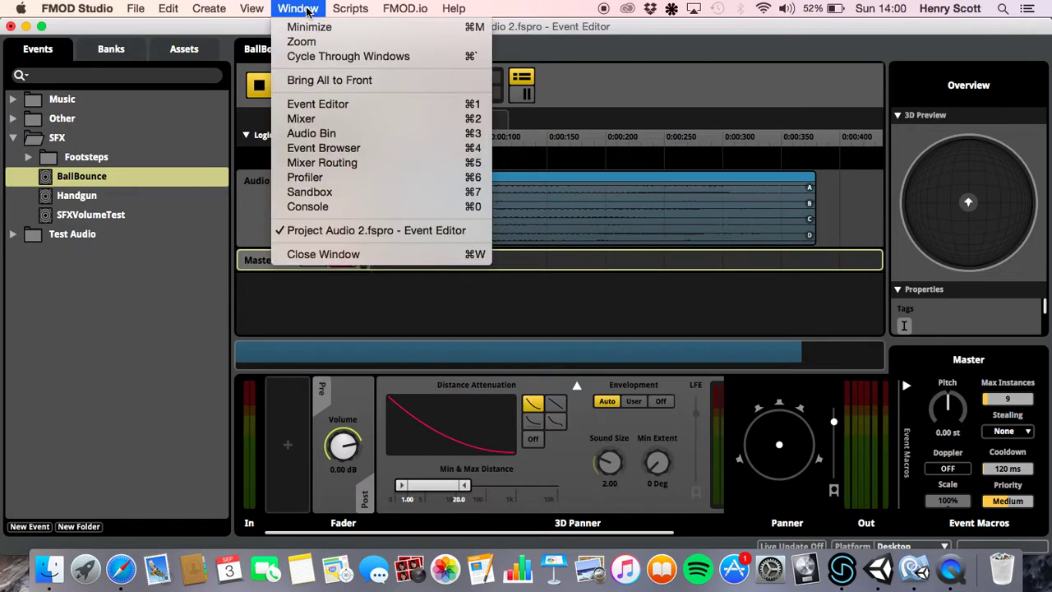
{"action": "left_click", "coordinate": [362, 120]}
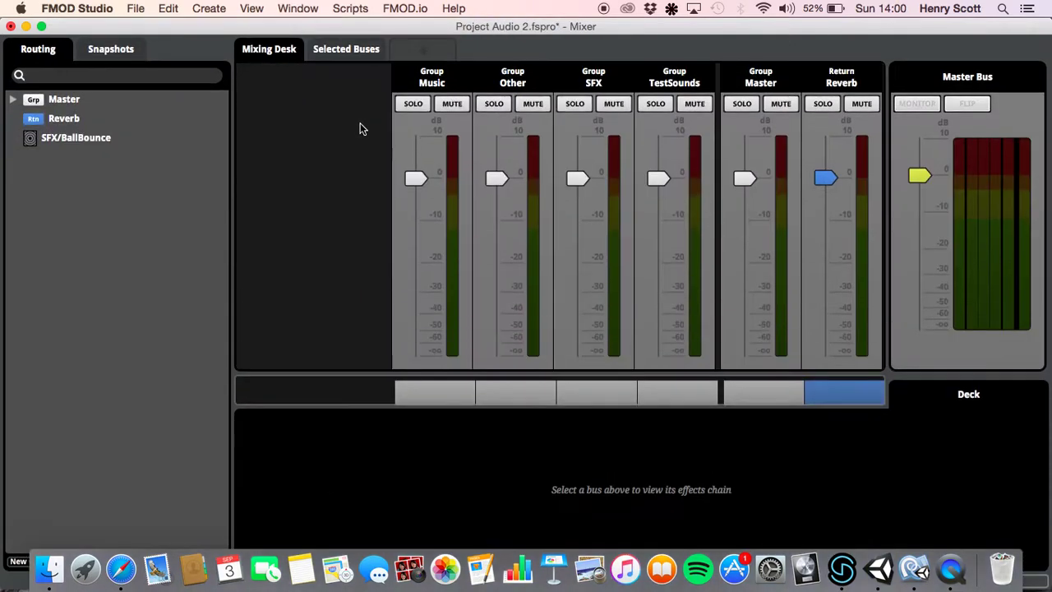
{"action": "left_click", "coordinate": [612, 122]}
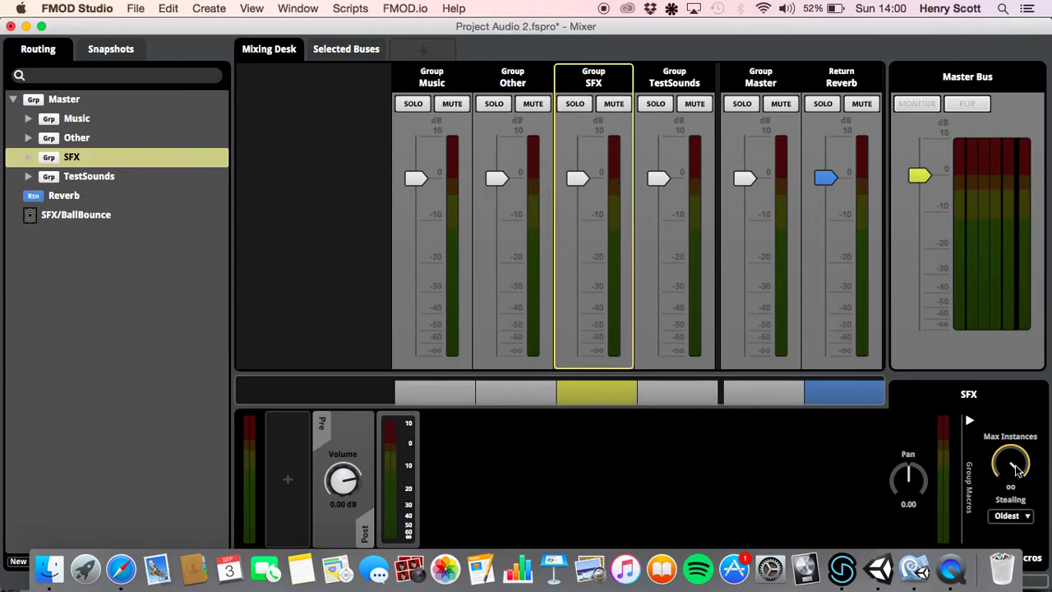
Try the SFX bus Max Instances knob and Stealing dropdown, keeping Oldest stealing.
{"action": "mouse_move", "coordinate": [1012, 453]}
{"action": "left_mouse_down"}
{"action": "mouse_move", "coordinate": [999, 457]}
{"action": "mouse_move", "coordinate": [1010, 454]}
{"action": "left_mouse_up"}
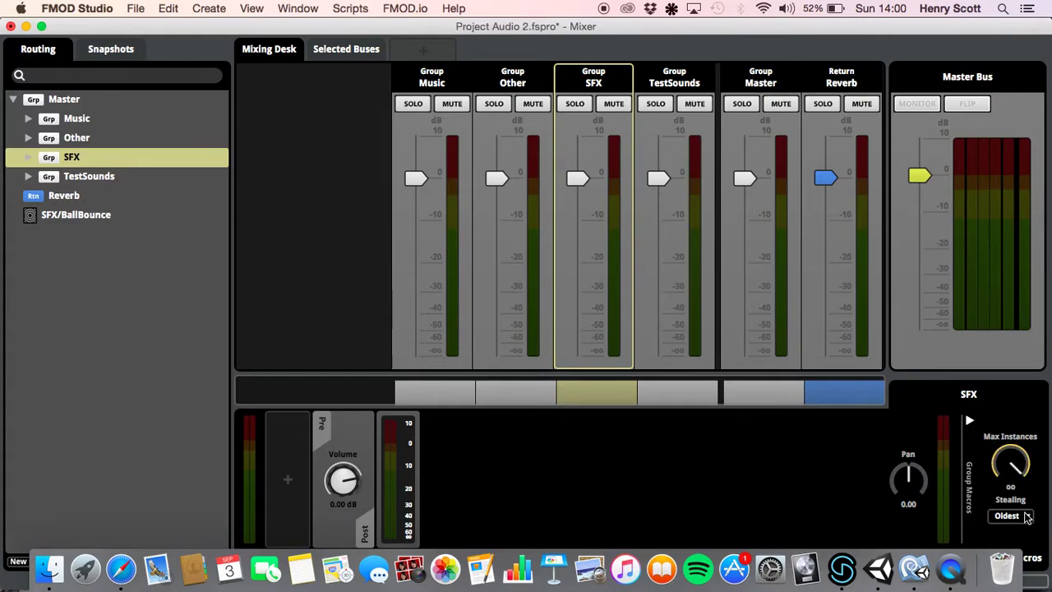
{"action": "left_click", "coordinate": [1015, 516]}
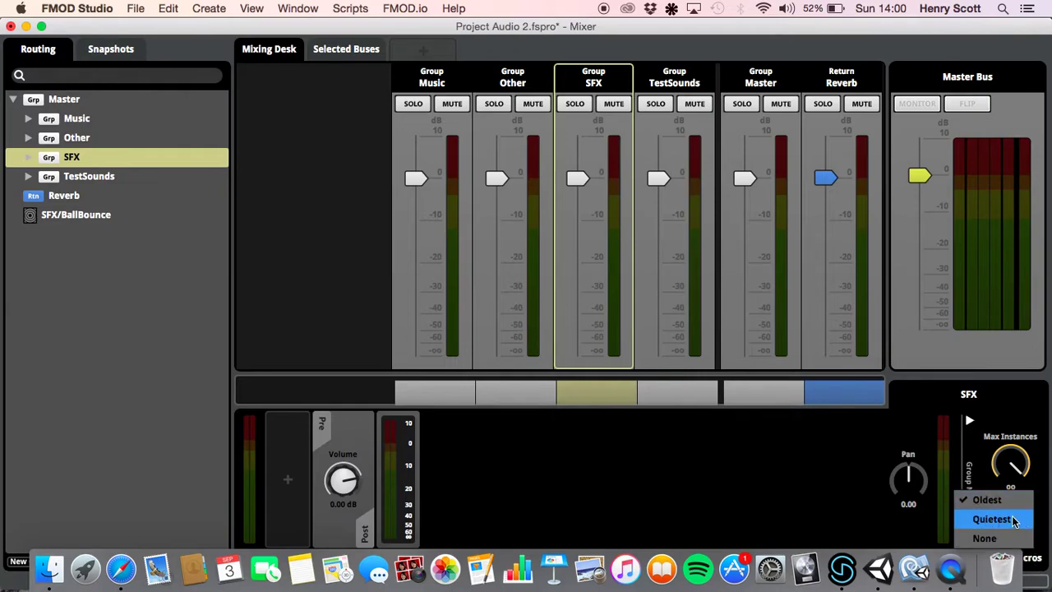
{"action": "left_click", "coordinate": [1037, 422]}
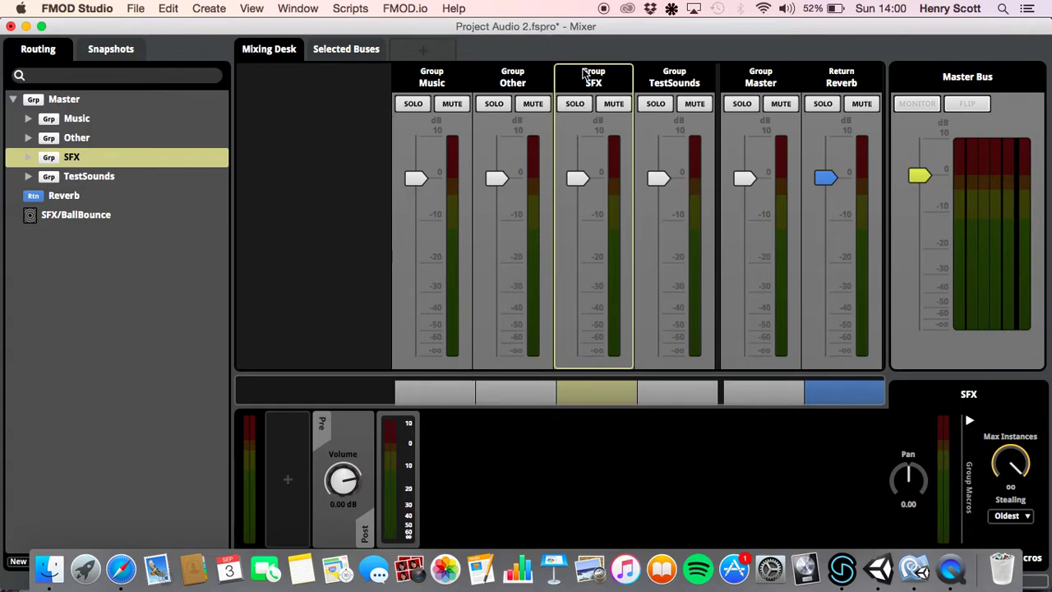
{"action": "left_click_drag", "start_coordinate": [1012, 460], "coordinate": [1012, 436]}
Switch back to the Unity editor showing the stopped bouncy-ball scene.
{"action": "left_click", "coordinate": [878, 569]}
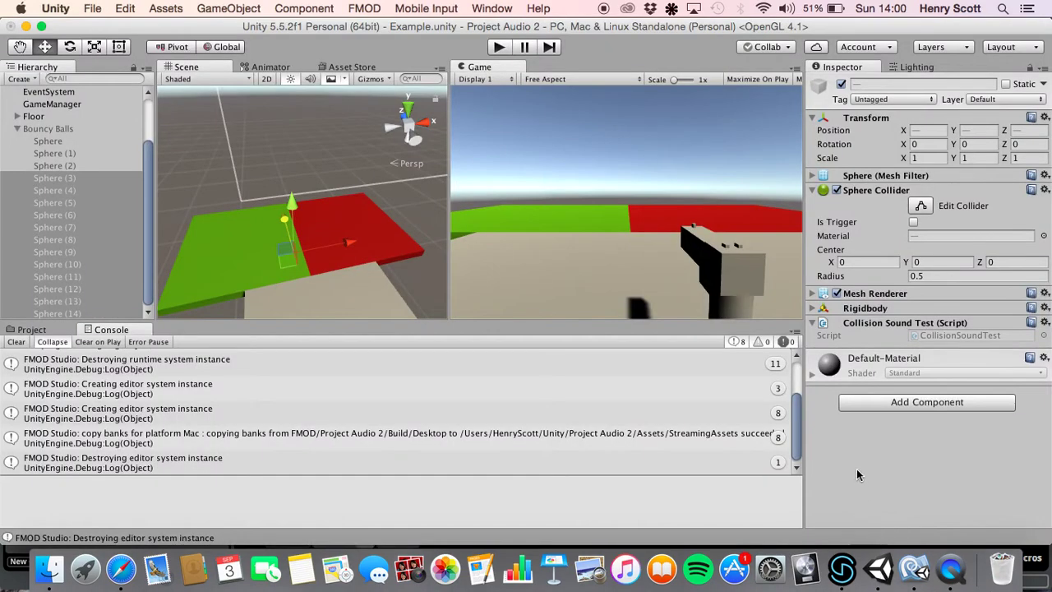